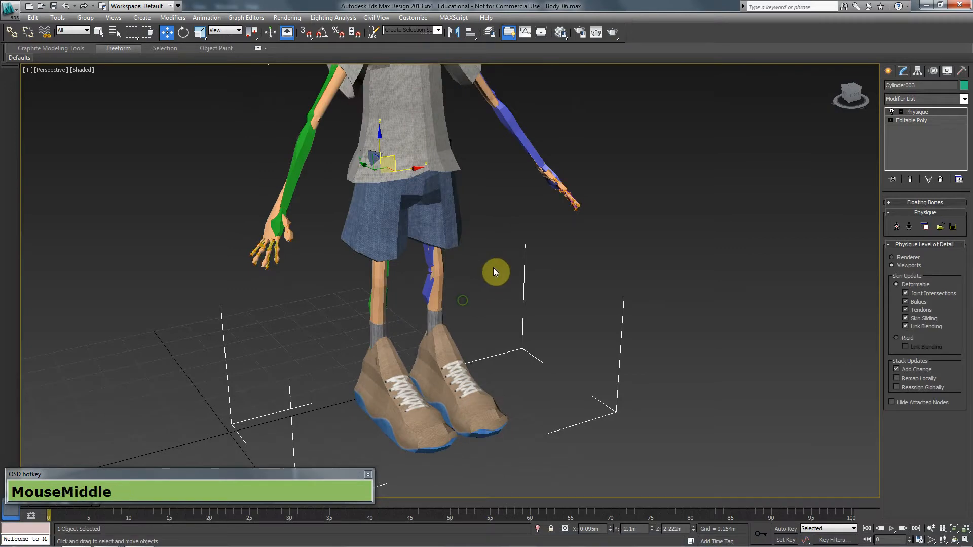
Test-move the right foot bone to check how the shoe deforms, and undo the move
middle_drag(373, 436, 406, 370)
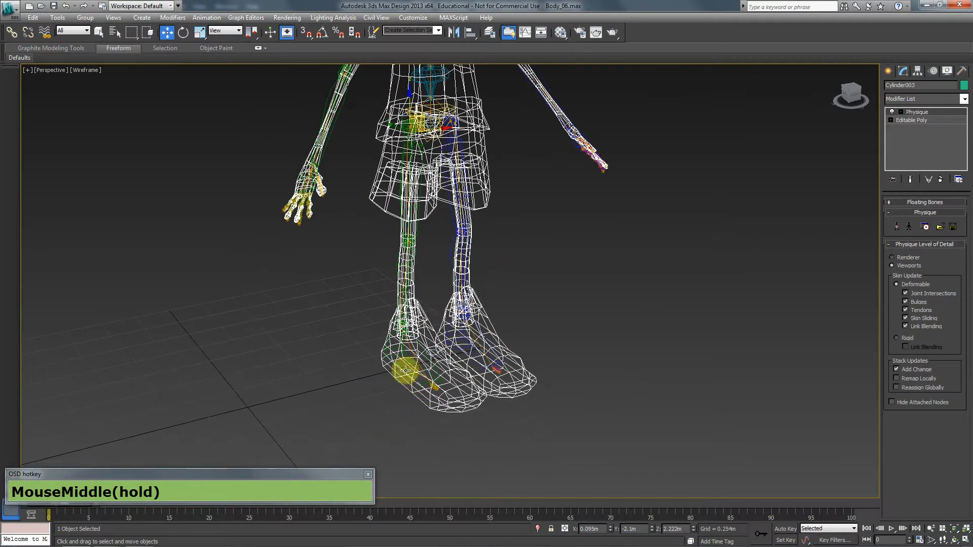
click(403, 363)
click(393, 323)
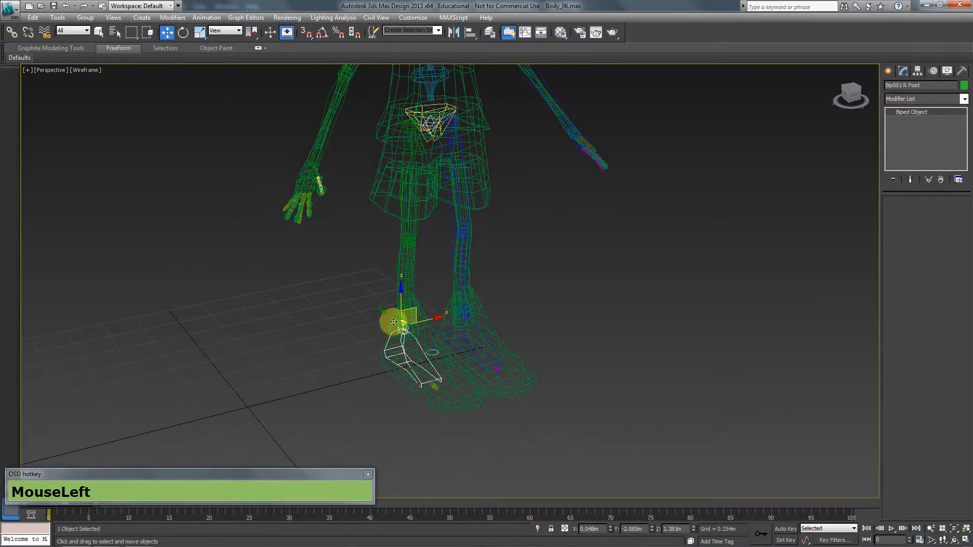
mouse_move(395, 308)
mouse_down()
mouse_move(461, 233)
mouse_move(452, 257)
mouse_move(456, 245)
mouse_move(430, 245)
mouse_move(421, 293)
mouse_move(446, 235)
mouse_move(417, 272)
mouse_move(496, 243)
mouse_move(513, 282)
mouse_up()
key(F3)
key(ctrl+z)
alt+middle_drag(512, 283, 459, 349)
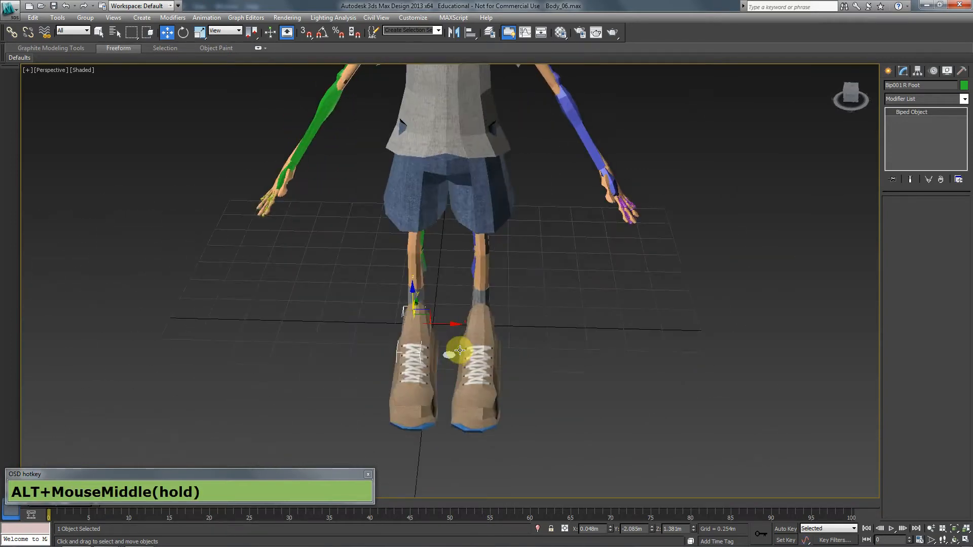
alt+middle_drag(399, 361, 509, 353)
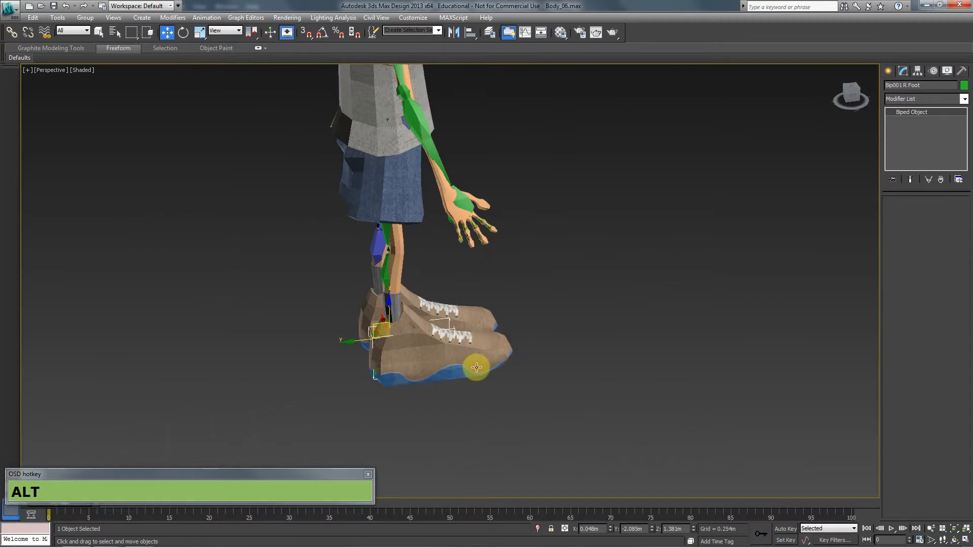
Select the character mesh and enter the Envelope sub-object level of its Physique modifier
click(467, 346)
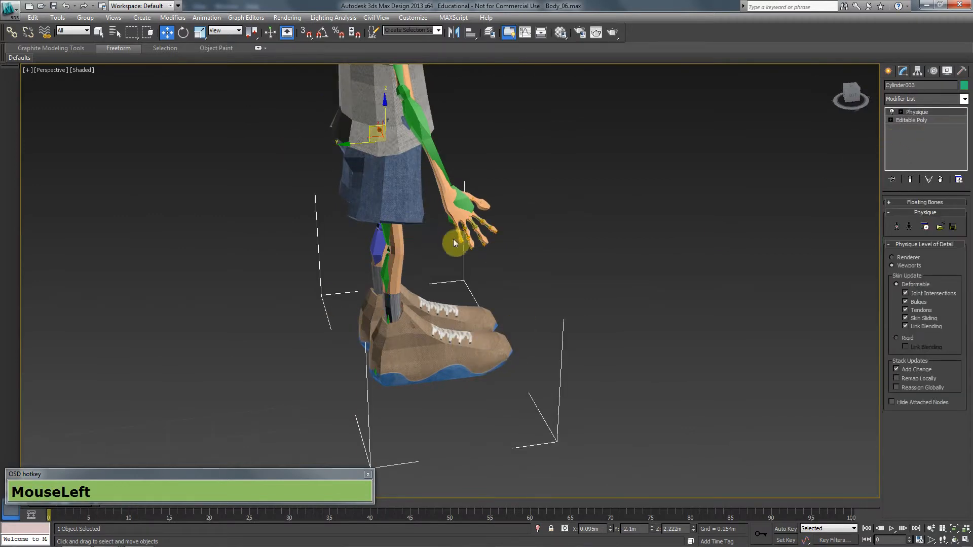
alt+middle_drag(453, 238, 375, 239)
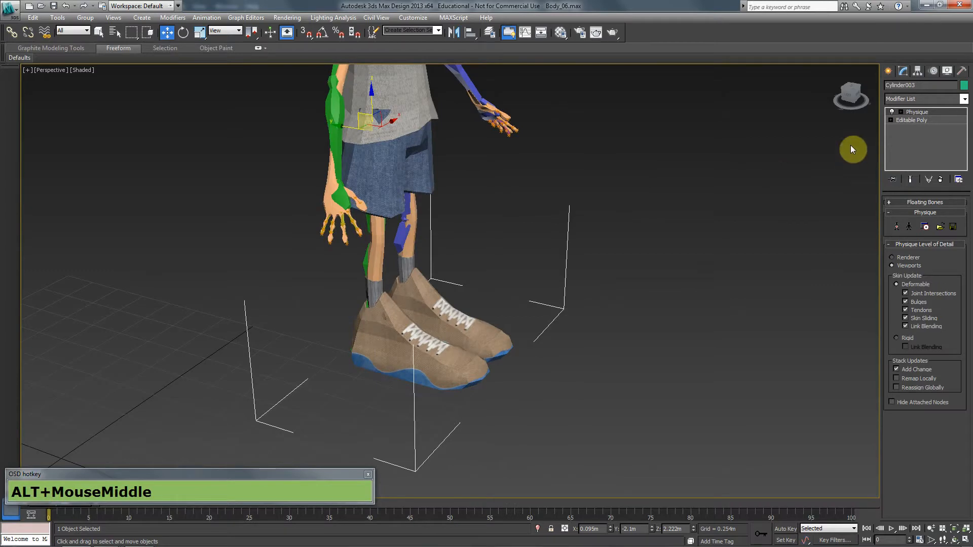
click(901, 113)
click(931, 120)
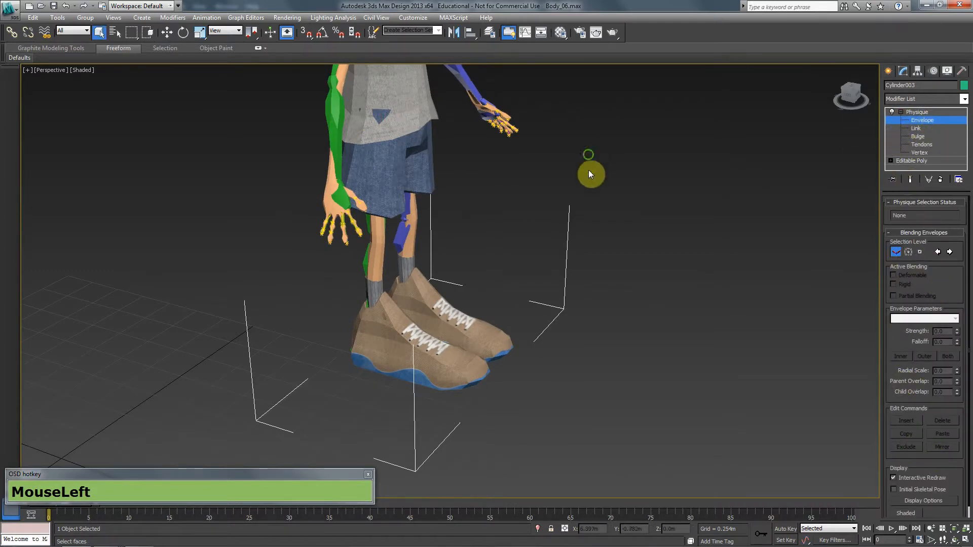
Select the right foot link's envelope and display the shoes shaded with edged faces
middle_drag(589, 169, 423, 309)
scroll(382, 248, up, 3)
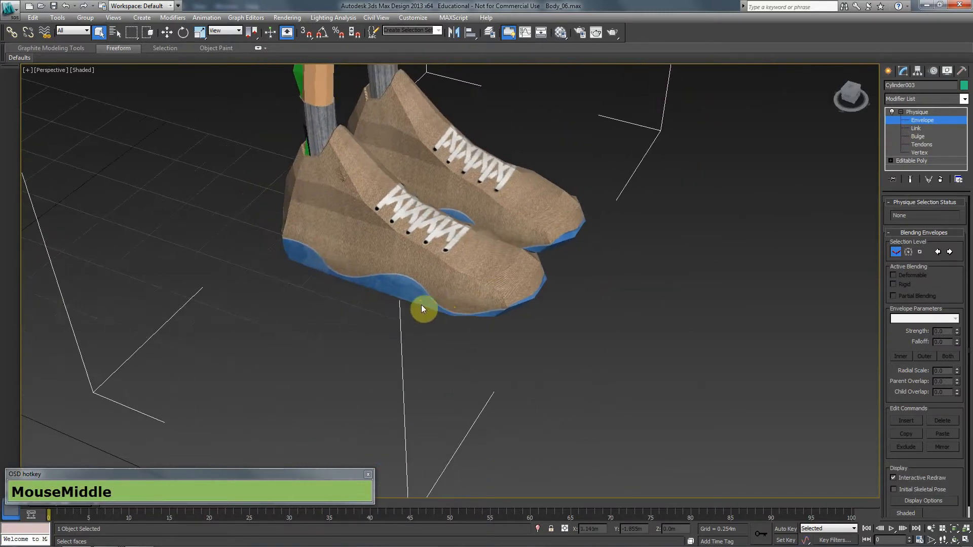
key(F3)
click(390, 249)
mouse_move(390, 250)
middle_down()
mouse_move(445, 305)
mouse_move(388, 250)
mouse_move(397, 246)
mouse_move(394, 257)
mouse_move(422, 272)
mouse_move(428, 252)
mouse_move(380, 258)
middle_up()
key(F3)
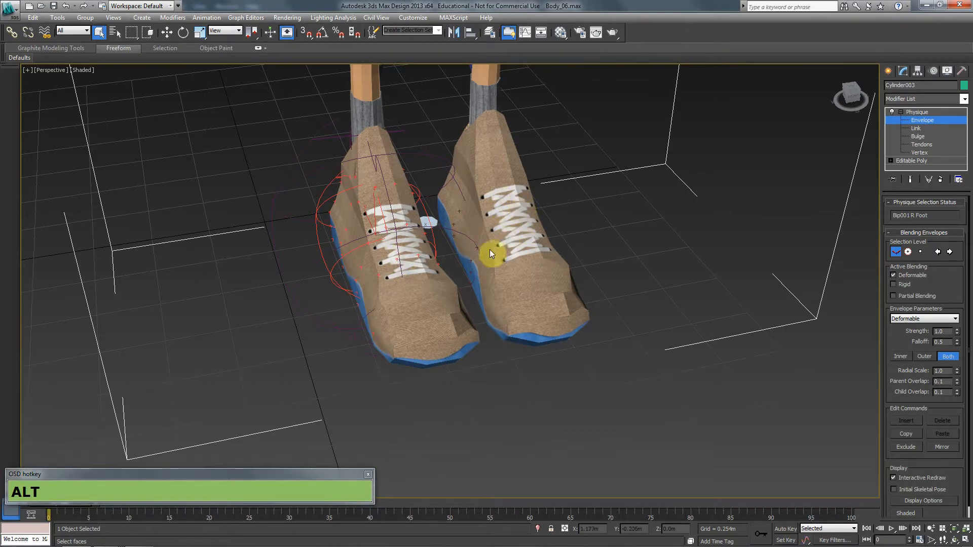
mouse_move(489, 250)
alt+middle_down()
mouse_move(469, 260)
mouse_move(452, 241)
mouse_move(471, 227)
alt+middle_up()
scroll(446, 245, up, 2)
key(F4)
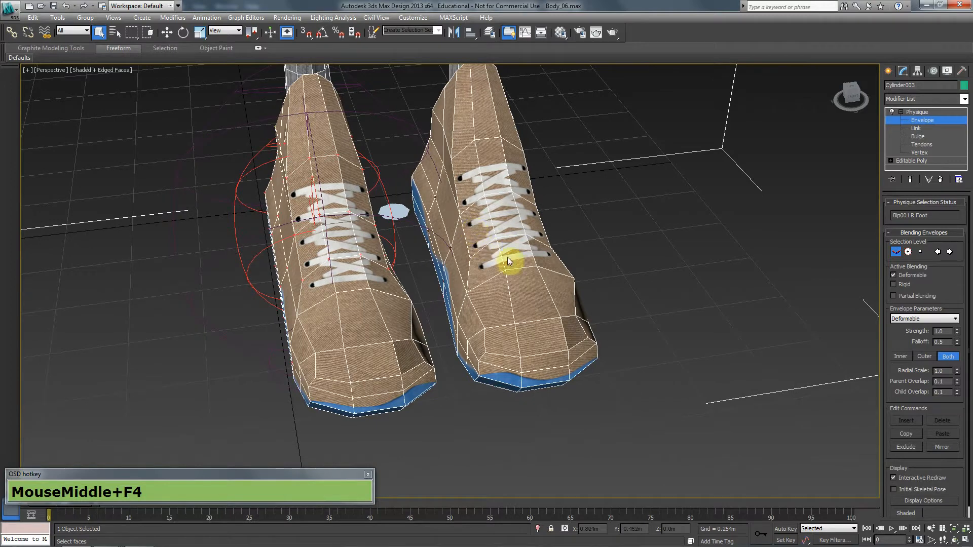
key(F3)
key(F3)
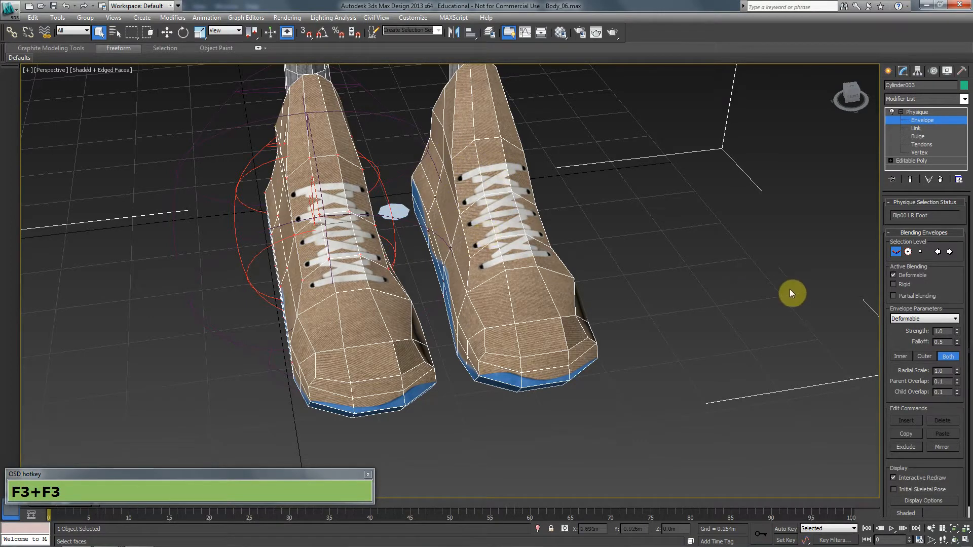
Scale down the ankle-side cross section of the right foot's outer envelope and select the cross section nearer the toes
drag(892, 372, 893, 329)
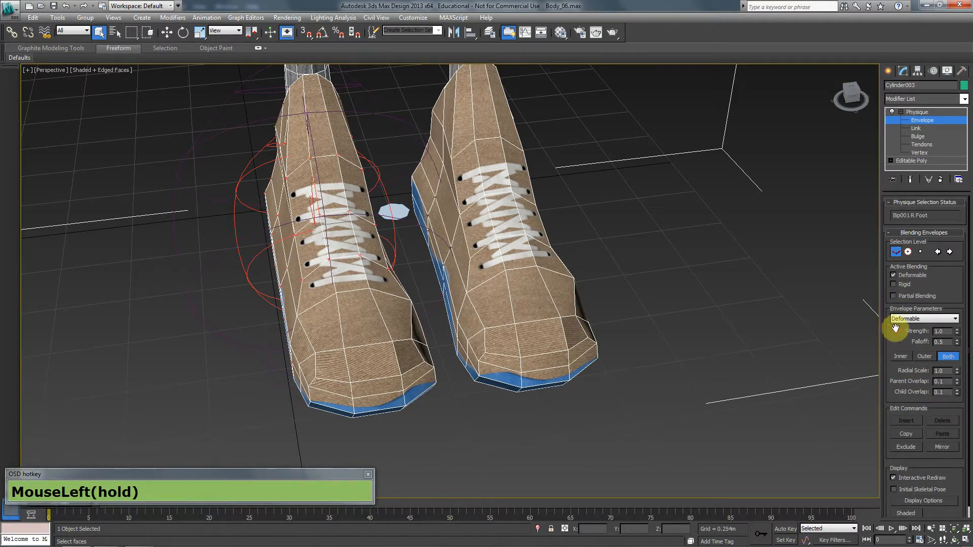
click(908, 253)
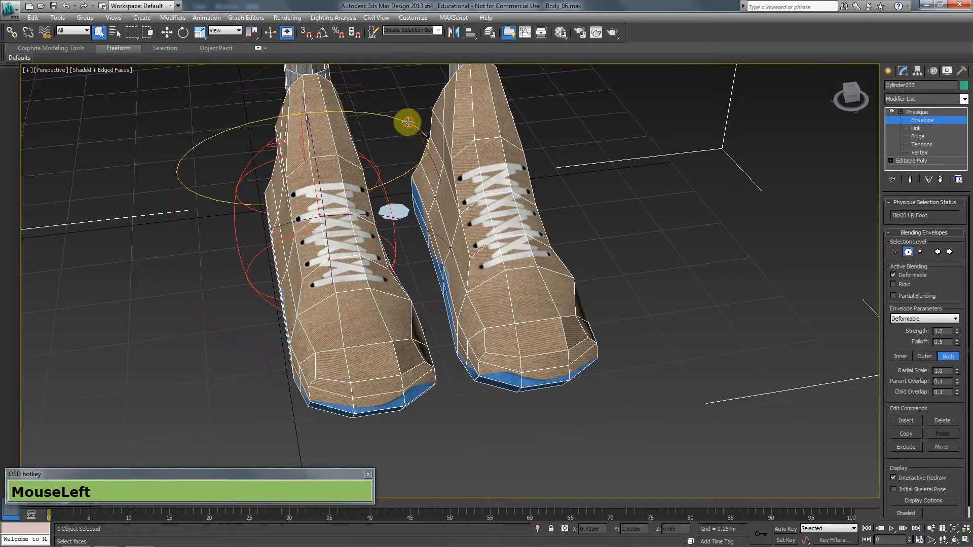
drag(408, 122, 359, 131)
key(r)
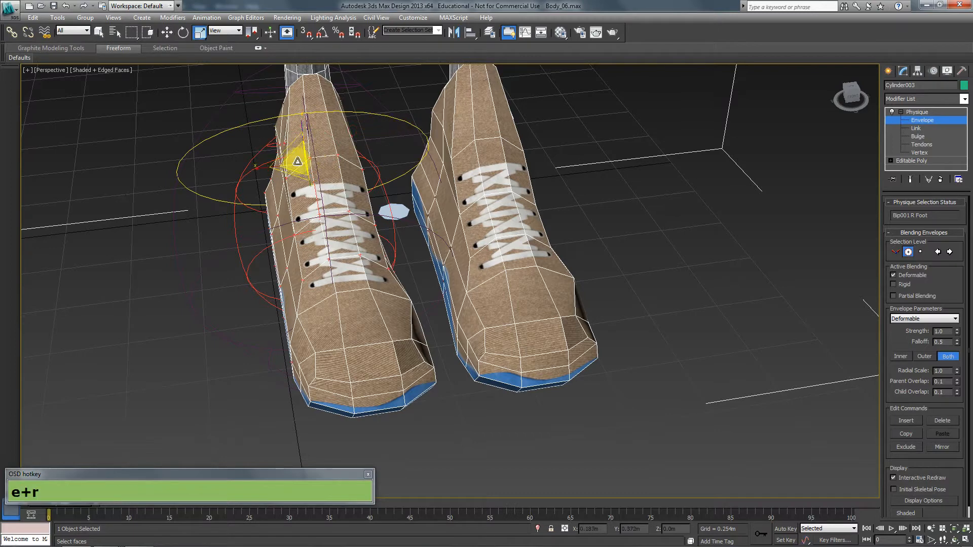
drag(289, 163, 294, 172)
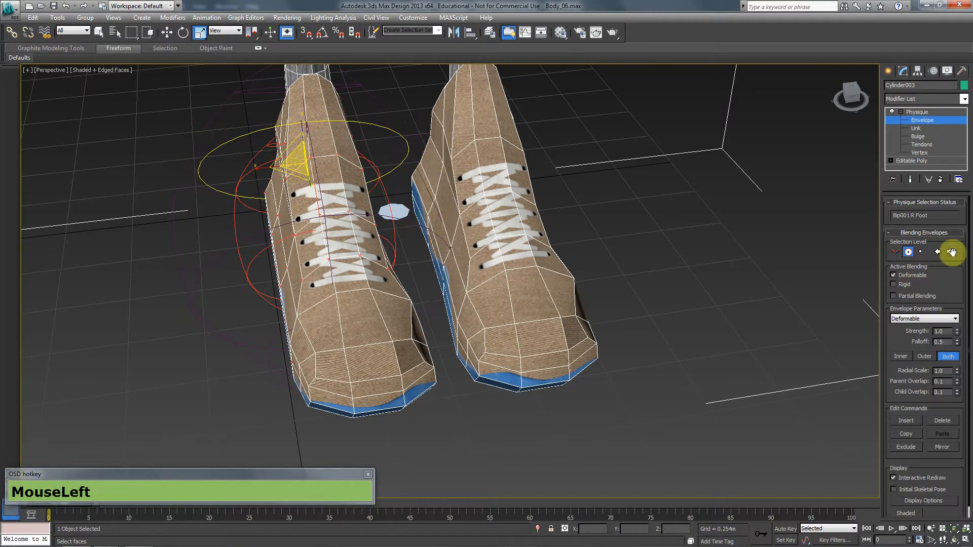
click(908, 252)
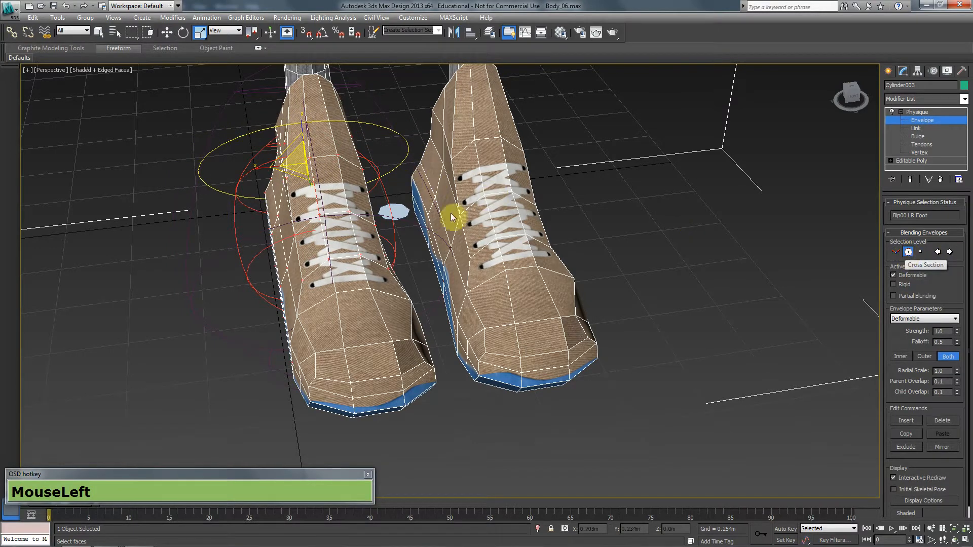
click(415, 226)
drag(317, 282, 313, 290)
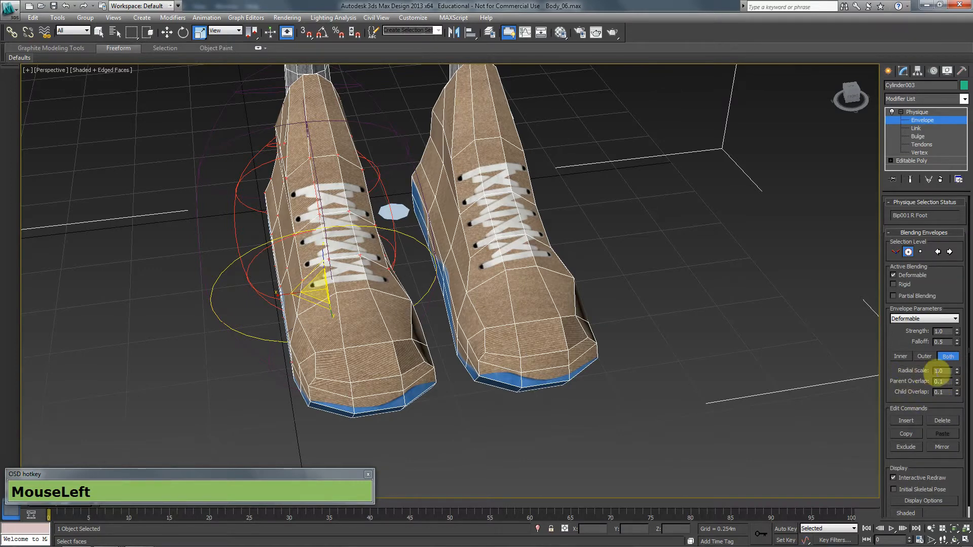
Try different radial scale and overlap values on the right foot envelope, undoing the changes
mouse_move(956, 369)
mouse_down()
mouse_move(957, 353)
mouse_move(956, 393)
mouse_move(956, 348)
mouse_move(956, 375)
mouse_up()
key(ctrl+z)
key(ctrl+z)
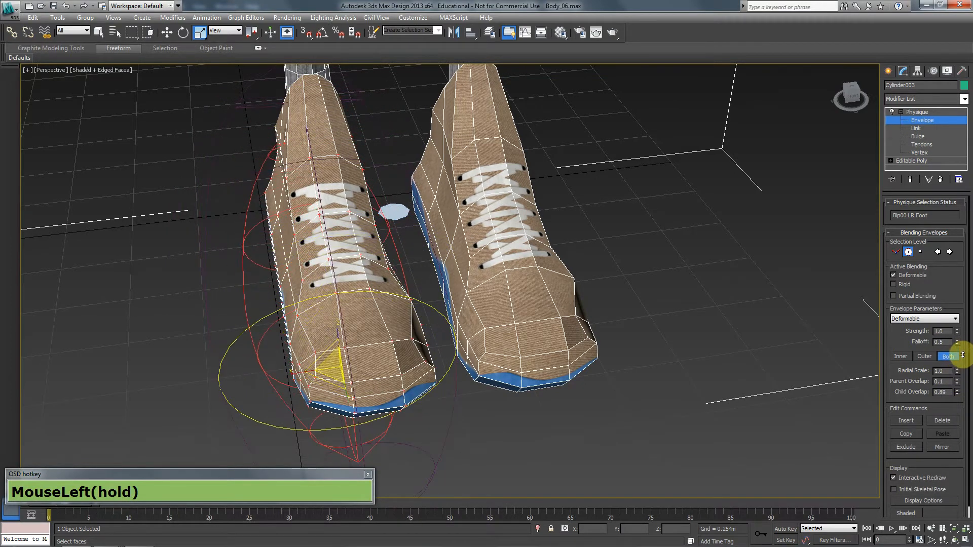
key(ctrl+z)
Set the right foot envelope's child overlap to 1.13 and its parent overlap to -0.02
alt+middle_drag(590, 360, 503, 320)
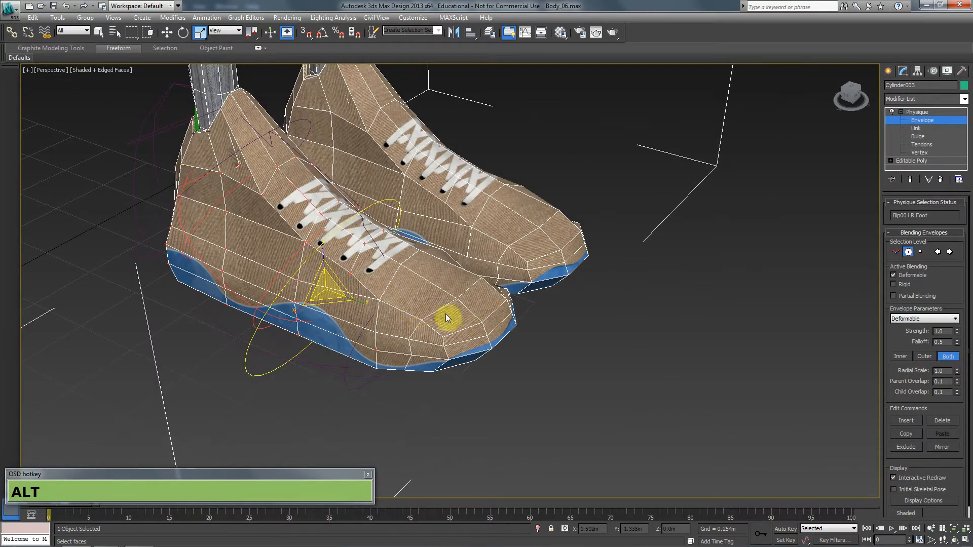
key(F3)
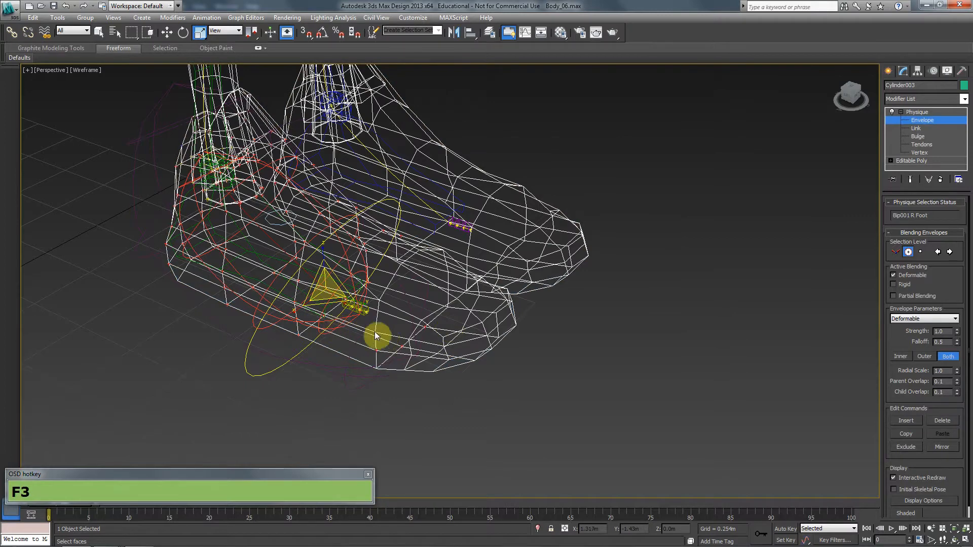
key(F3)
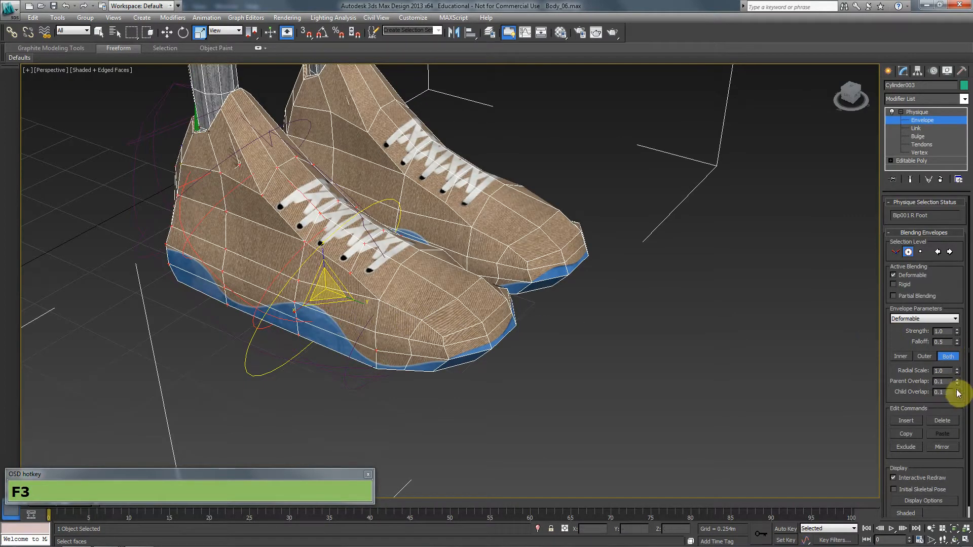
drag(959, 393, 954, 338)
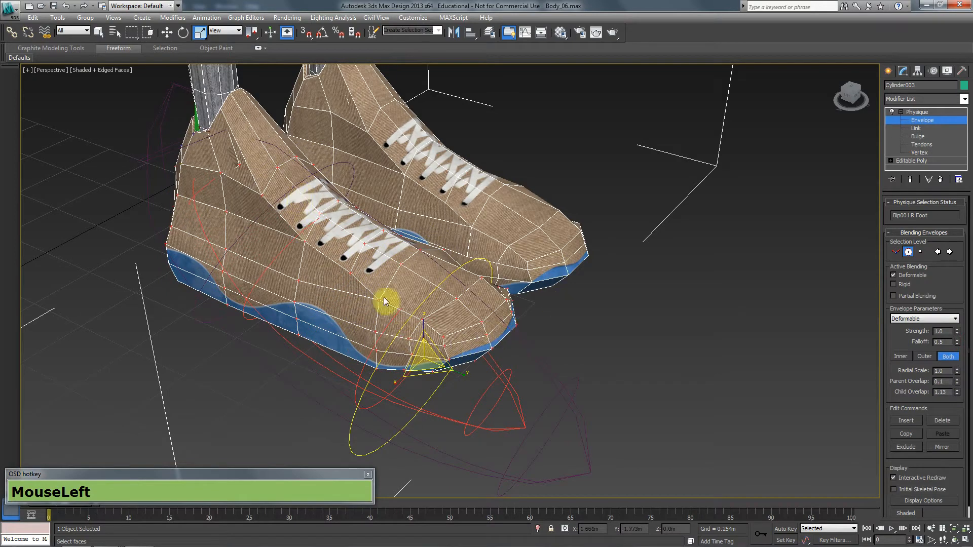
alt+middle_drag(197, 305, 634, 349)
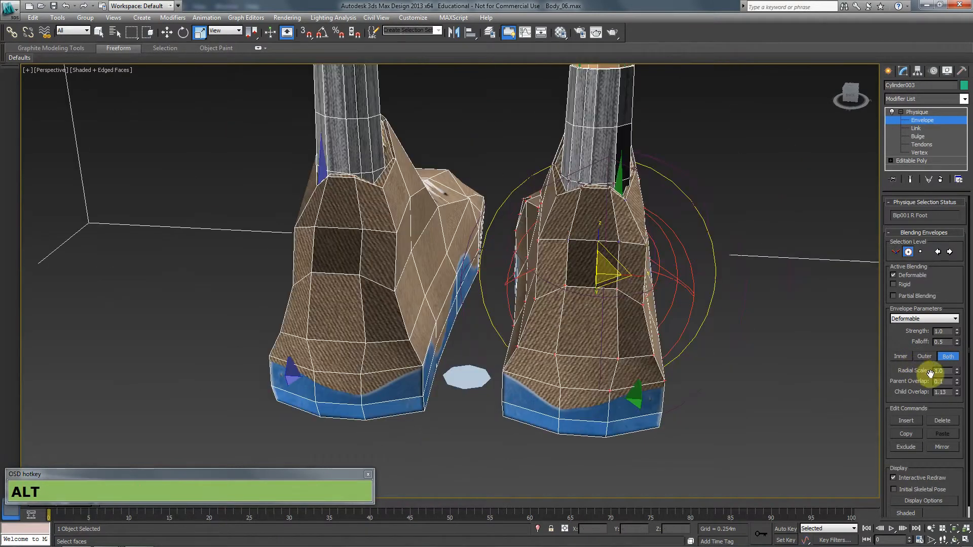
drag(958, 379, 955, 386)
alt+middle_drag(640, 420, 616, 417)
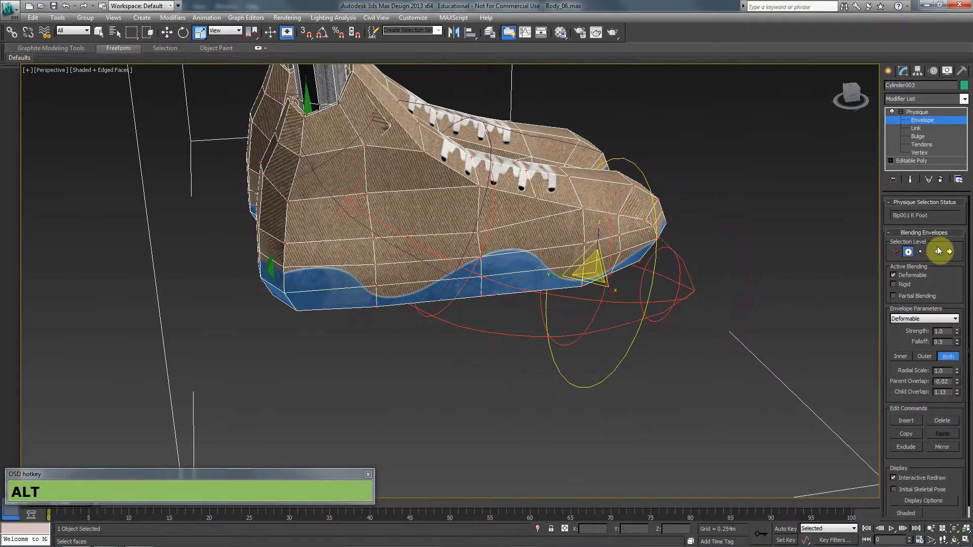
Move the outer envelope's control point below the right heel further down and back to enclose the heel
click(921, 253)
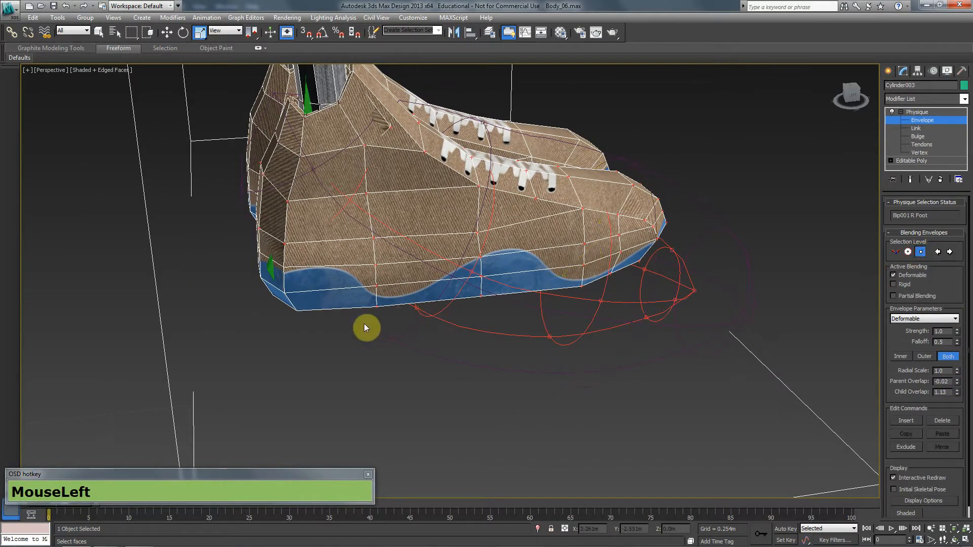
click(367, 325)
key(w)
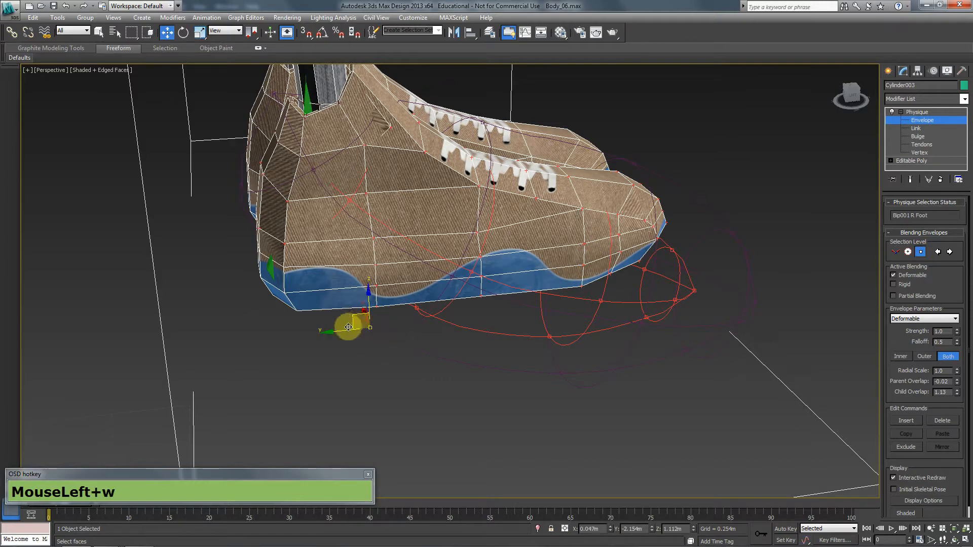
drag(345, 332, 235, 437)
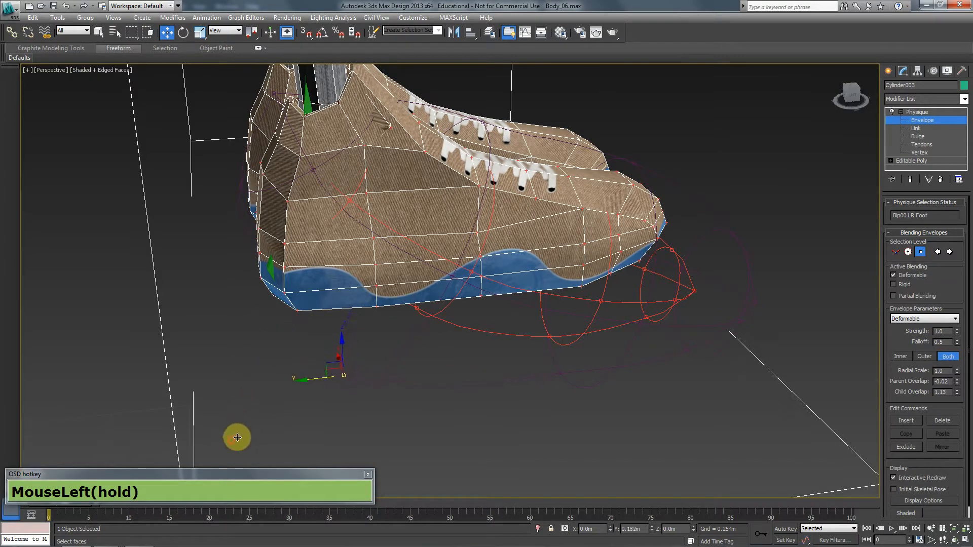
alt+middle_drag(234, 437, 326, 275)
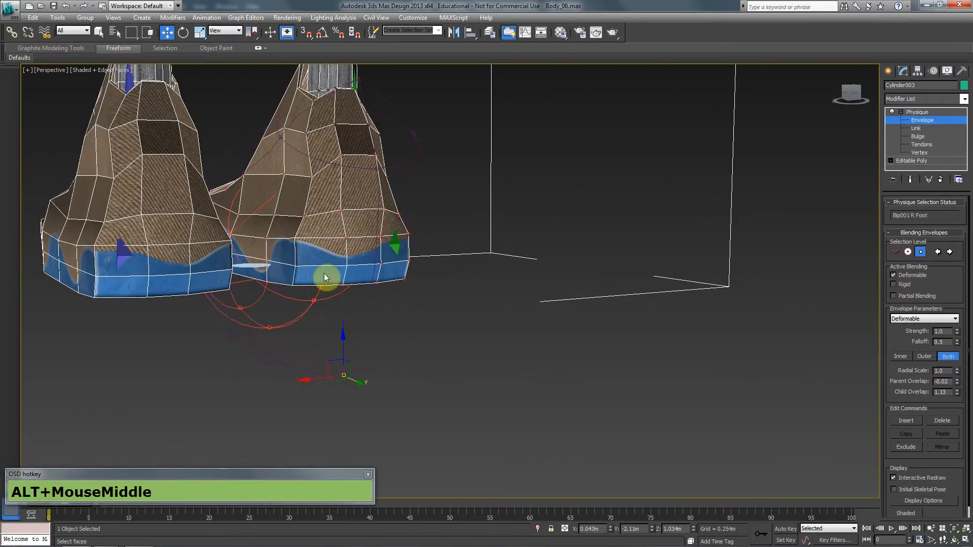
drag(325, 378, 380, 387)
key(ctrl+z)
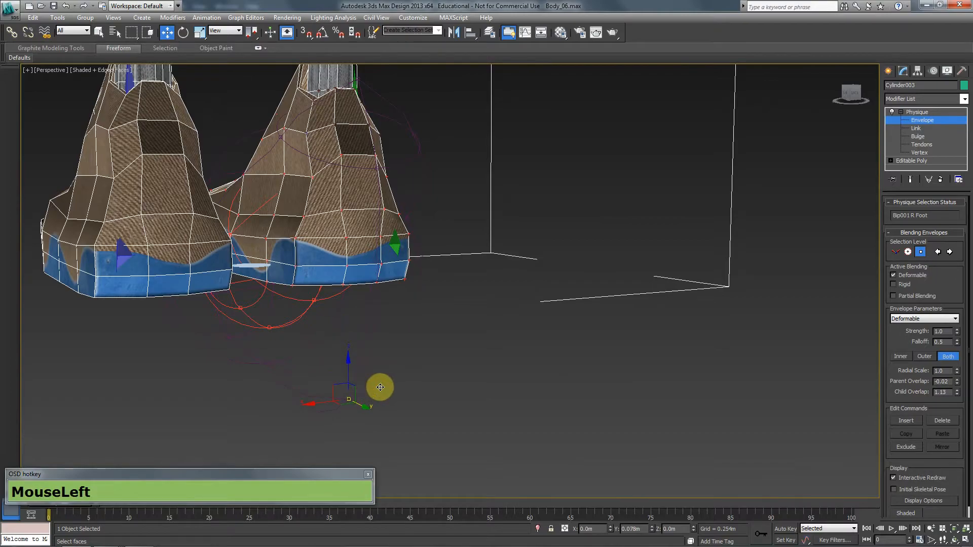
alt+middle_drag(430, 272, 482, 339)
alt+middle_drag(419, 248, 419, 182)
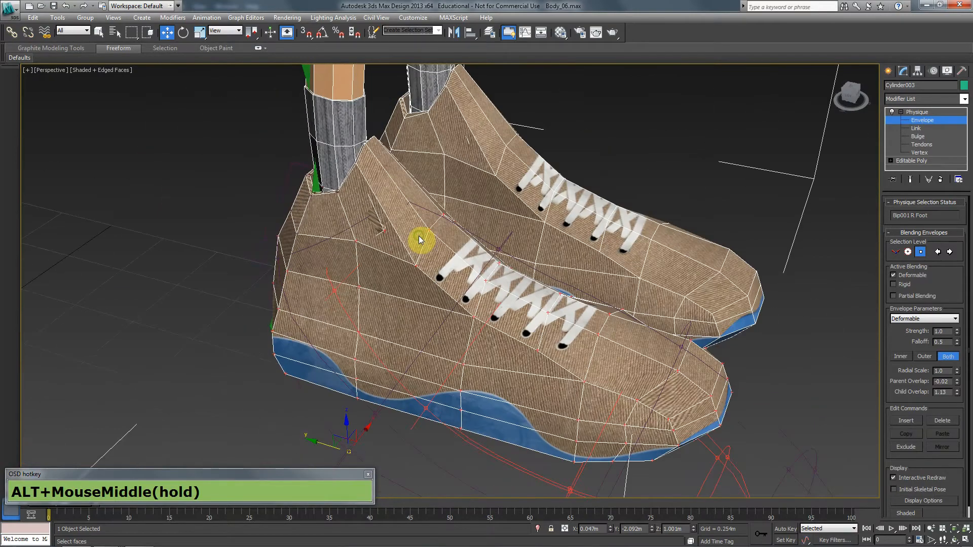
Leave envelope editing and select the right foot bone with the Move tool for a deformation test
click(888, 71)
click(708, 151)
scroll(691, 168, down, 5)
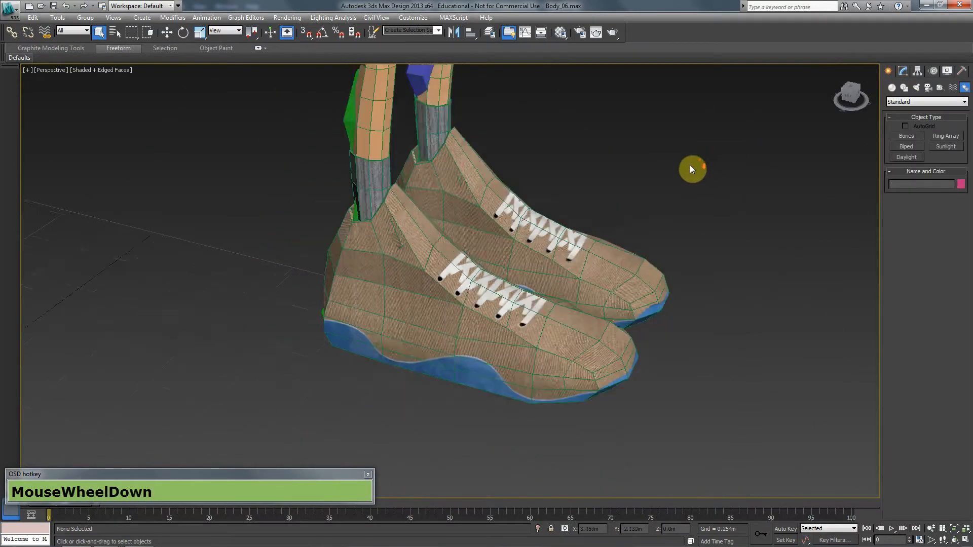
key(F3)
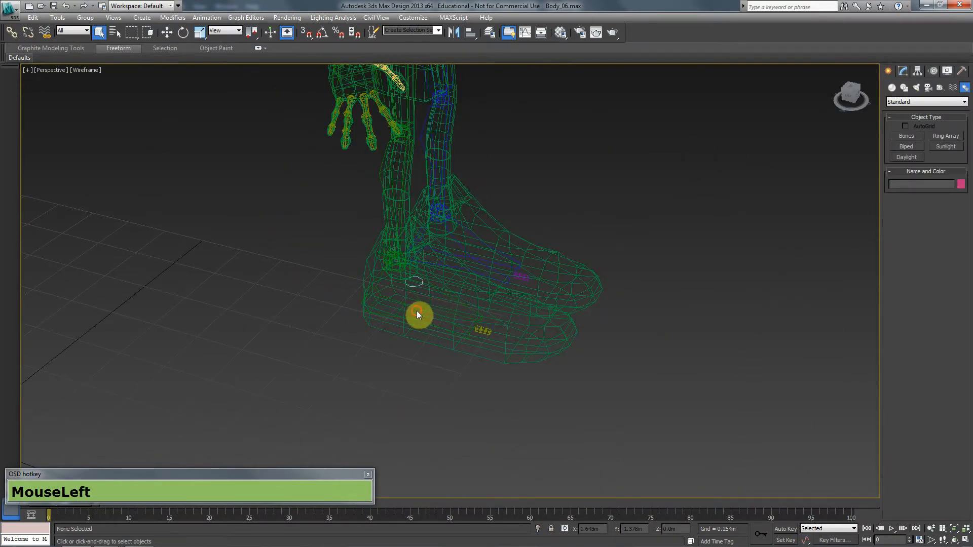
click(418, 316)
click(413, 304)
key(F3)
key(w)
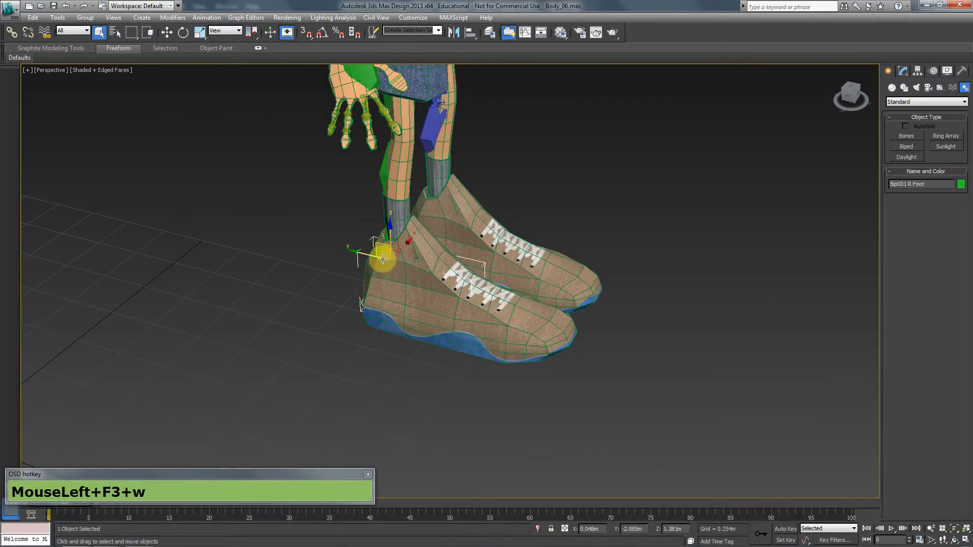
alt+middle_drag(445, 278, 562, 287)
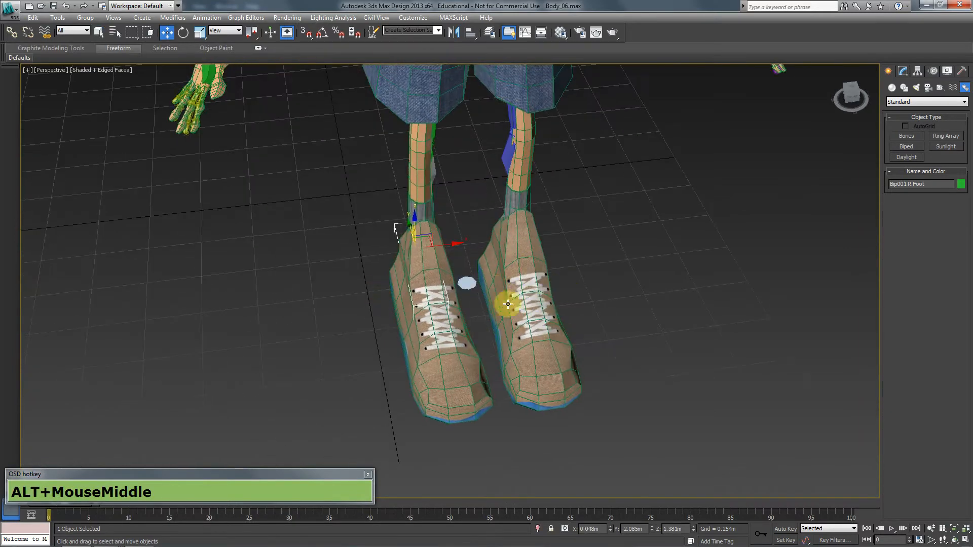
alt+middle_drag(508, 303, 376, 307)
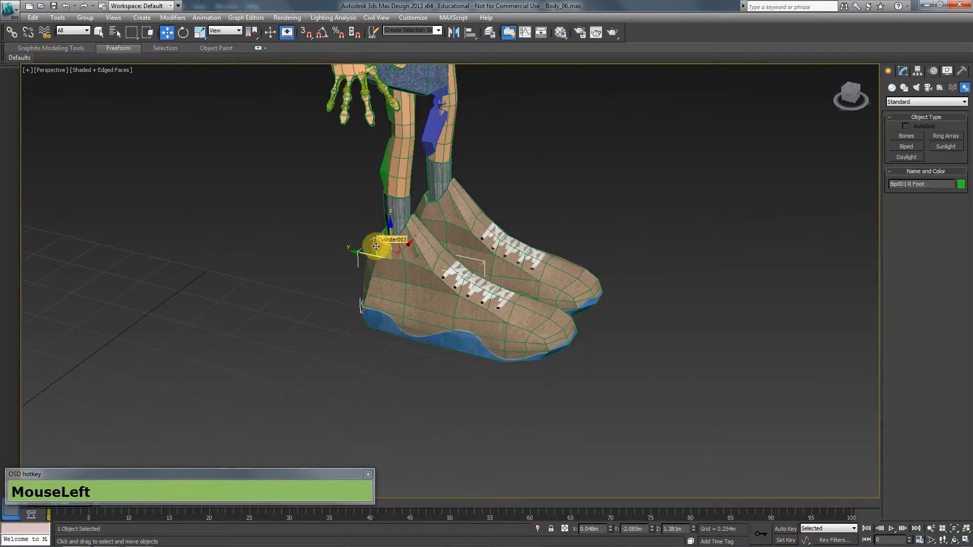
Move the right foot bone up and forward to test the shoe's deformation, and undo the move
drag(376, 246, 567, 147)
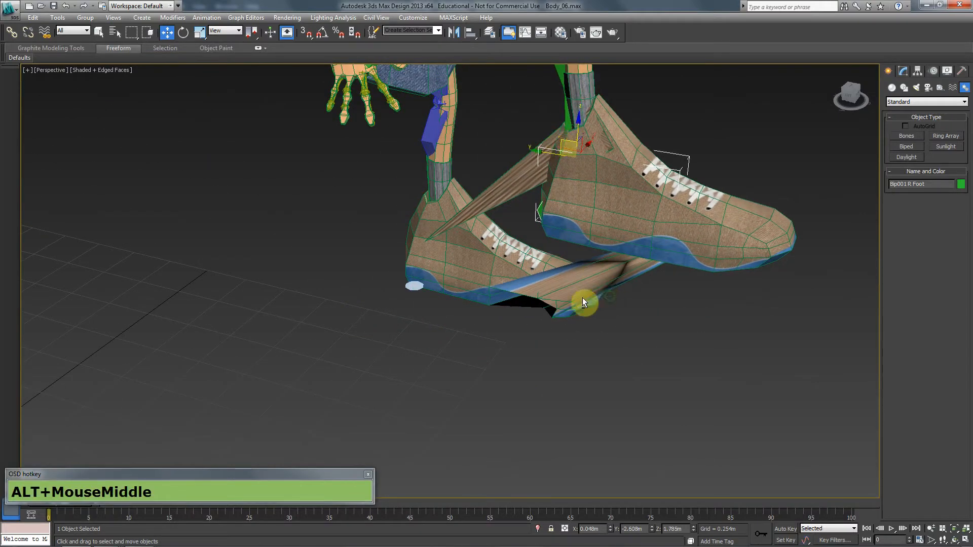
alt+middle_drag(582, 303, 456, 341)
key(ctrl+z)
Return to the body mesh's Physique envelope level and examine the right foot envelope from the front and below the soles
click(456, 341)
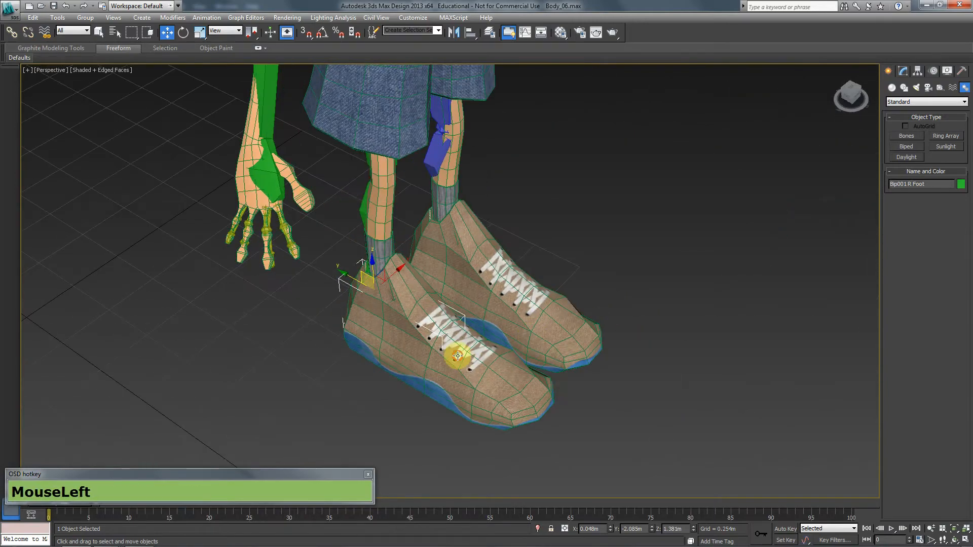
click(903, 73)
click(922, 120)
alt+middle_drag(583, 263, 522, 341)
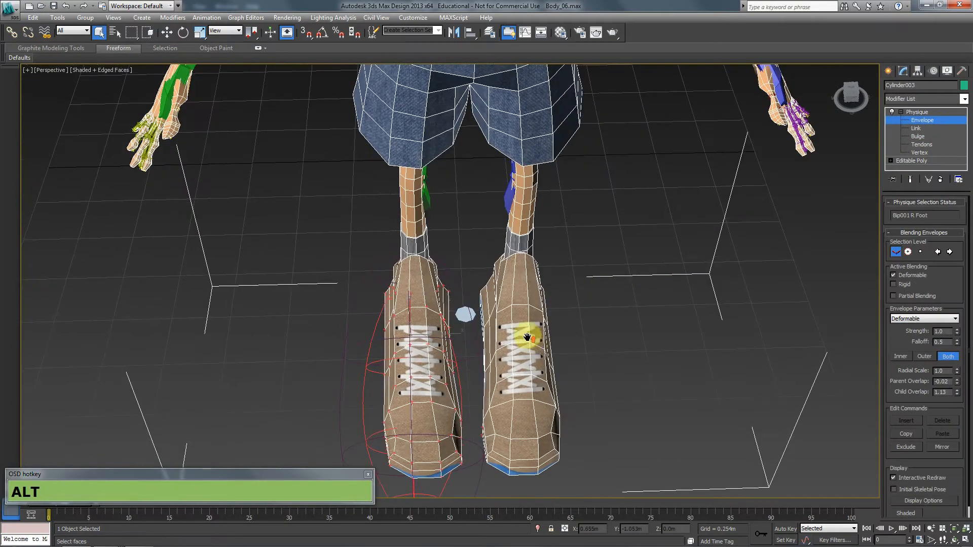
scroll(591, 385, up, 6)
middle_drag(592, 385, 499, 206)
scroll(499, 207, down, 3)
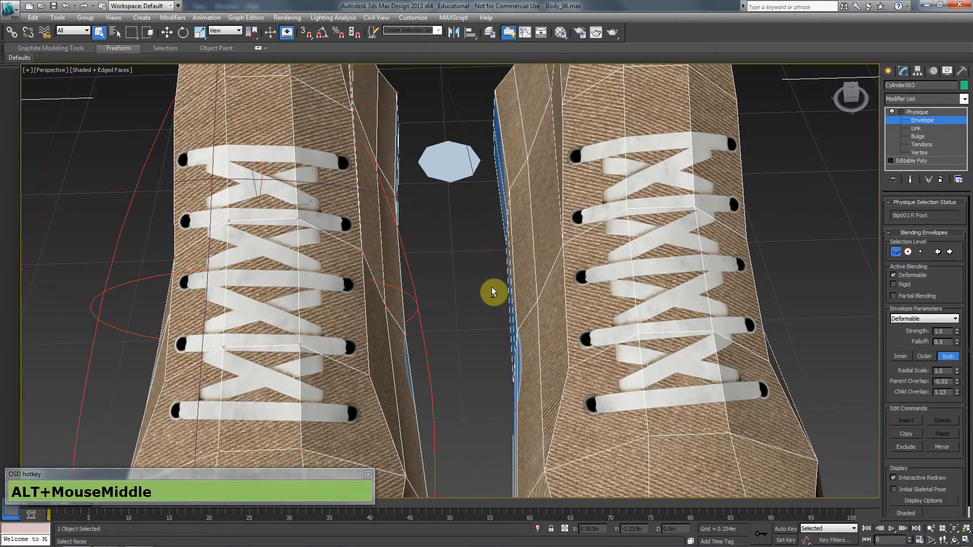
alt+middle_drag(495, 309, 533, 300)
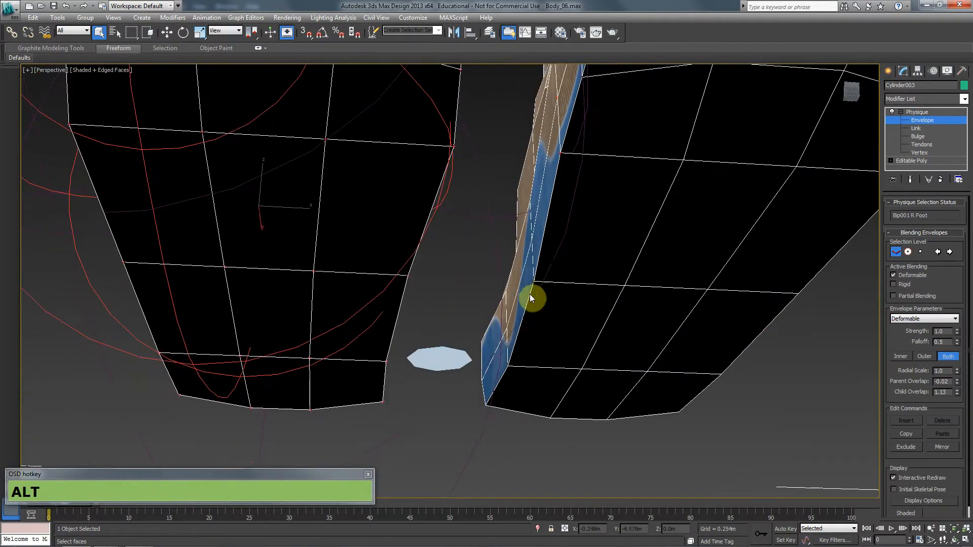
scroll(534, 285, down, 3)
click(499, 223)
click(494, 264)
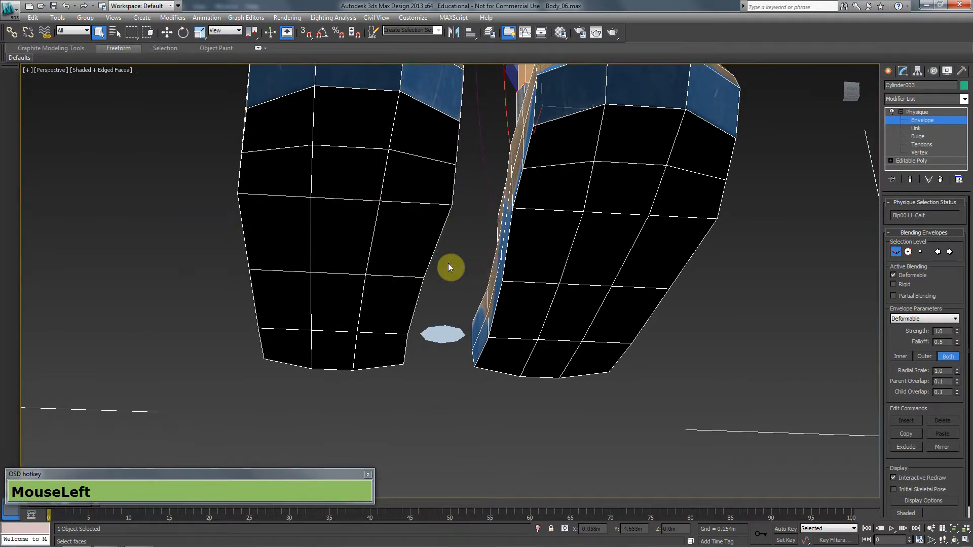
key(ctrl+z)
Select the right foot link for envelope editing in wireframe display
middle_drag(499, 282, 485, 372)
key(ctrl+F3)
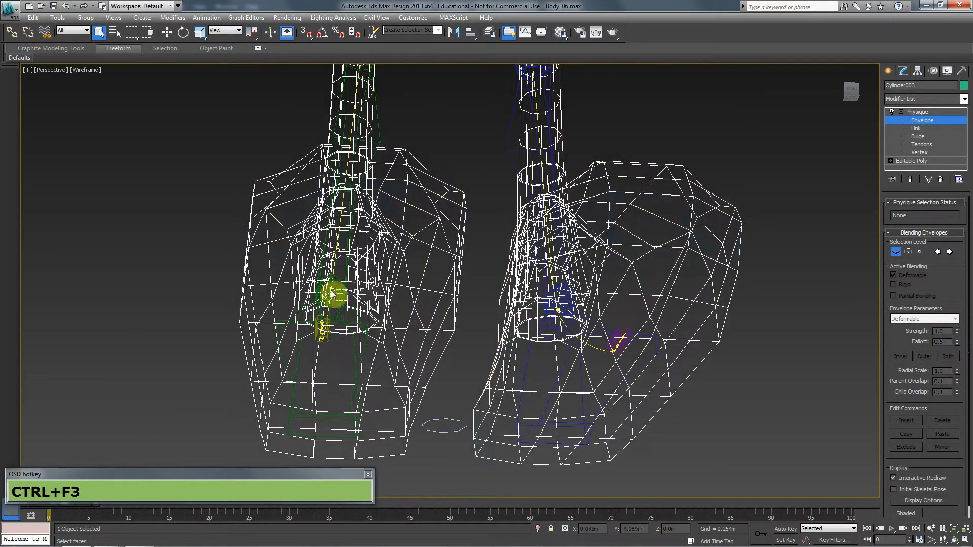
mouse_move(326, 319)
alt+middle_down()
mouse_move(397, 369)
mouse_move(374, 361)
alt+middle_up()
click(374, 361)
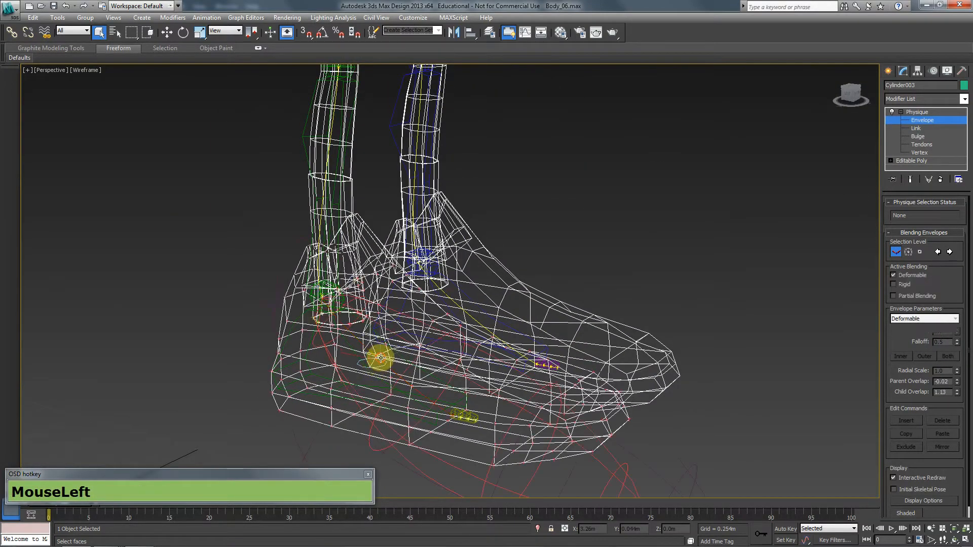
Scale the right foot's outer envelope cross-section near the toe to about 93% in X and Y
key(F3)
mouse_move(495, 368)
alt+middle_down()
mouse_move(430, 407)
mouse_move(508, 314)
mouse_move(504, 378)
mouse_move(525, 304)
mouse_move(537, 307)
alt+middle_up()
middle_drag(514, 405, 552, 337)
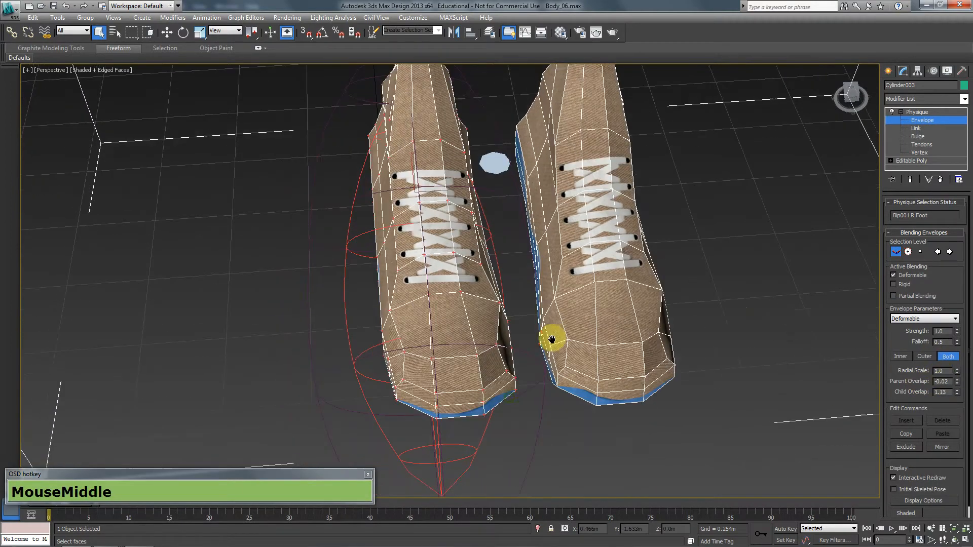
click(908, 252)
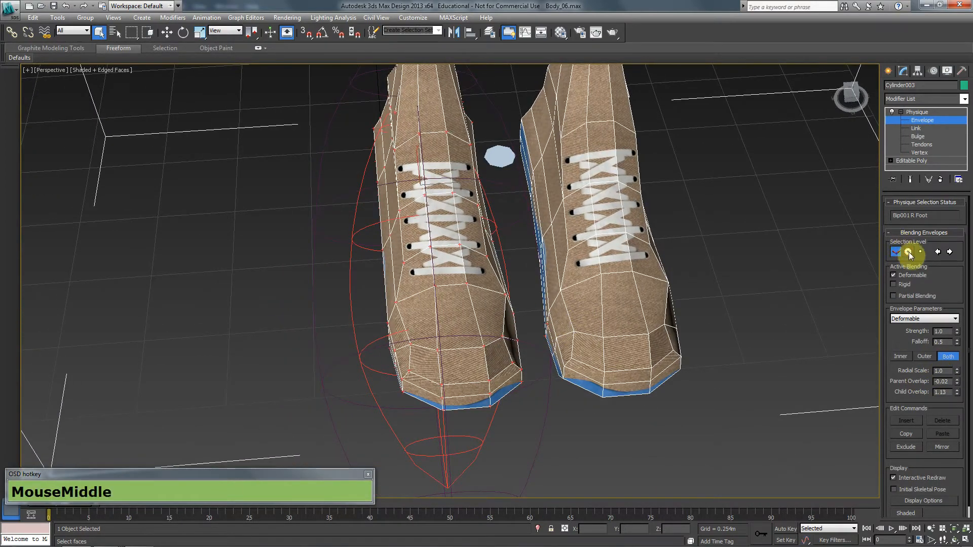
click(519, 349)
key(r)
mouse_move(424, 385)
mouse_down()
mouse_move(434, 376)
mouse_move(427, 384)
mouse_up()
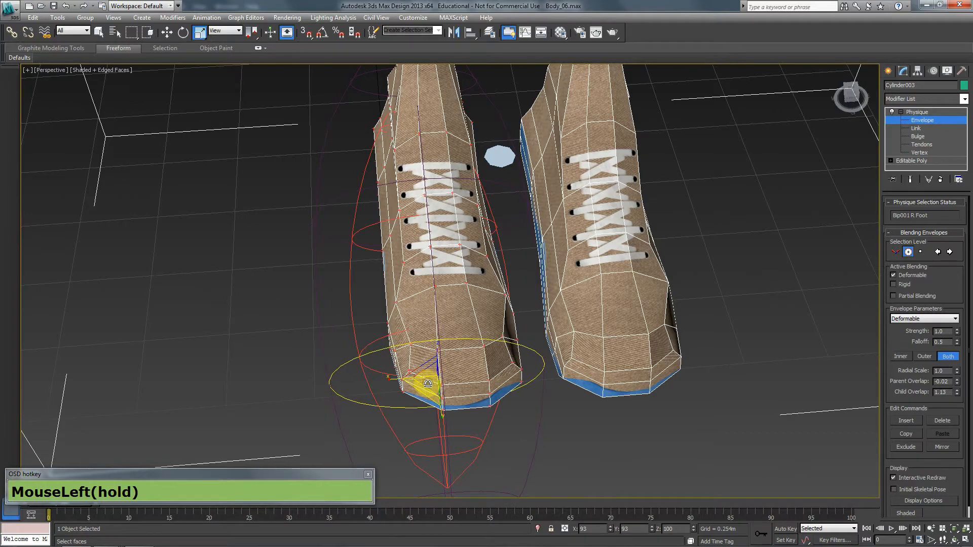
alt+middle_drag(428, 383, 503, 367)
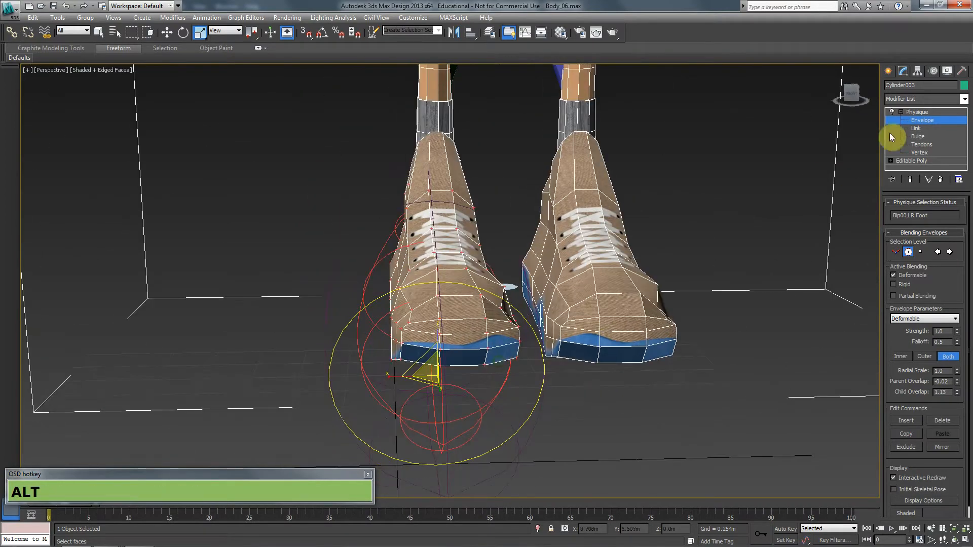
Leave envelope editing and select the right foot bone in wireframe display with the Move tool
click(891, 74)
key(F3)
click(358, 313)
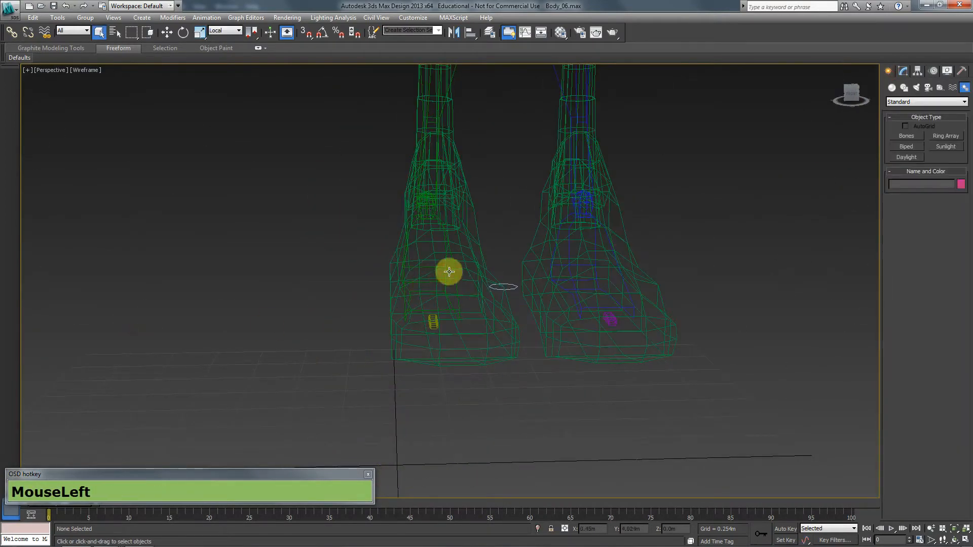
click(445, 274)
click(452, 274)
key(w)
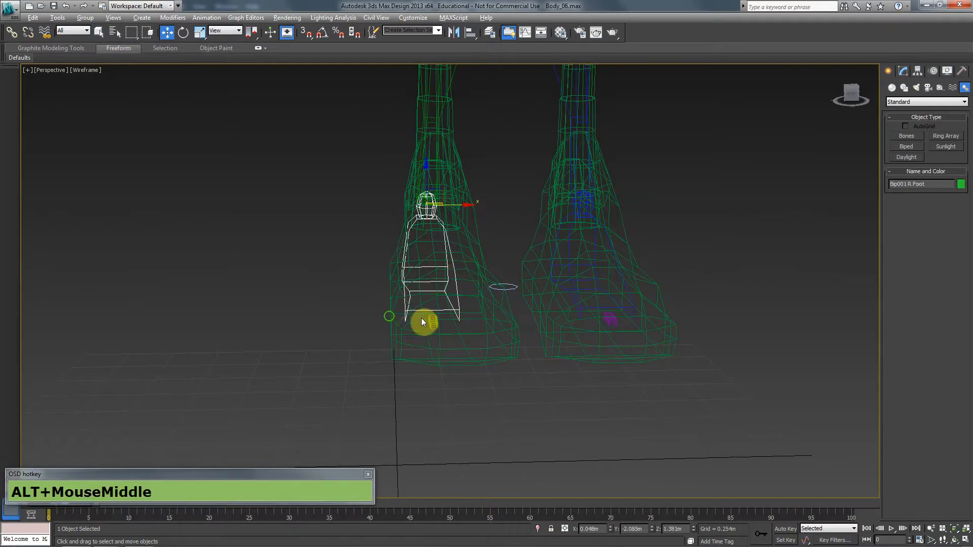
Move the right foot bone upward to test the mesh deformation in shaded display, and undo the move
alt+middle_drag(424, 321, 382, 203)
click(390, 176)
drag(389, 176, 413, 32)
mouse_move(428, 241)
alt+middle_down()
mouse_move(425, 260)
mouse_move(522, 276)
mouse_move(404, 148)
mouse_move(440, 198)
alt+middle_up()
key(F3)
key(ctrl+z)
Move the right foot bone in further directions to check the heel and ankle deformation, and undo the moves
drag(397, 156, 491, 216)
alt+middle_drag(491, 217, 341, 215)
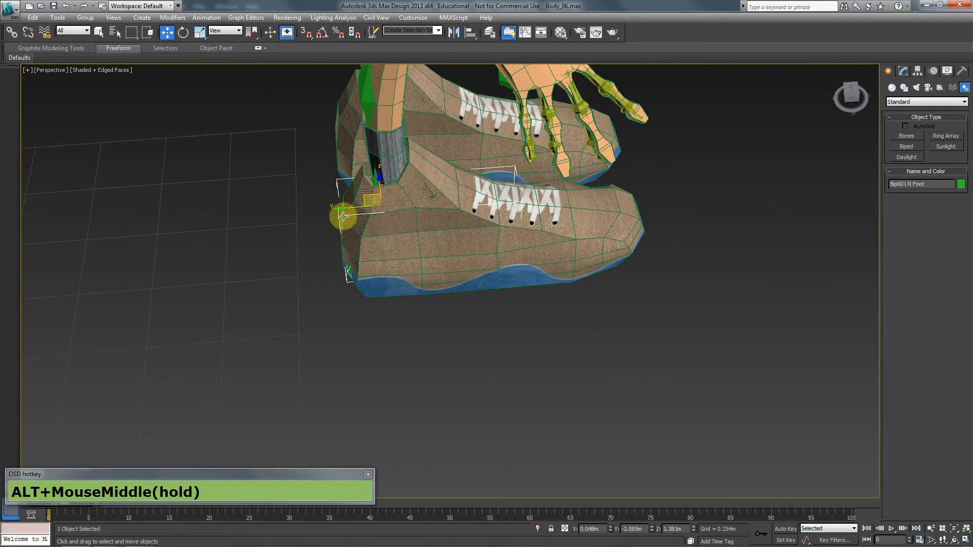
drag(341, 215, 376, 186)
key(ctrl+z)
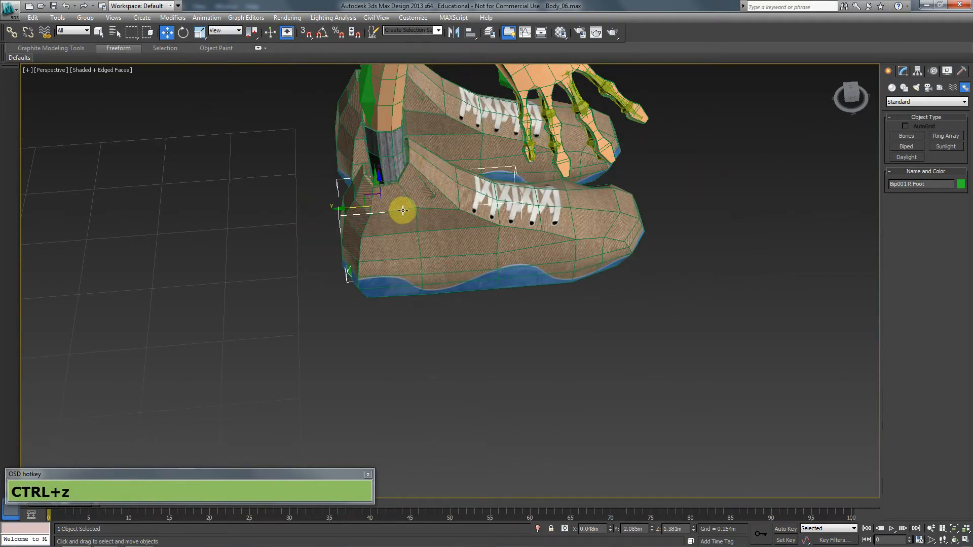
Return to the body mesh's Physique envelope level and select the right calf link
key(F3)
mouse_move(417, 198)
alt+middle_down()
mouse_move(350, 176)
mouse_move(419, 111)
mouse_move(451, 351)
alt+middle_up()
key(F3)
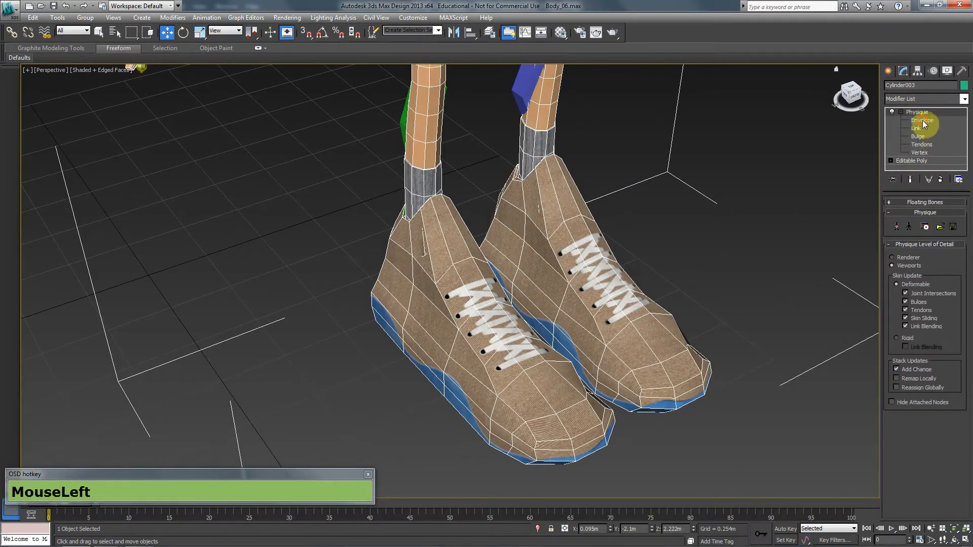
click(923, 122)
key(F3)
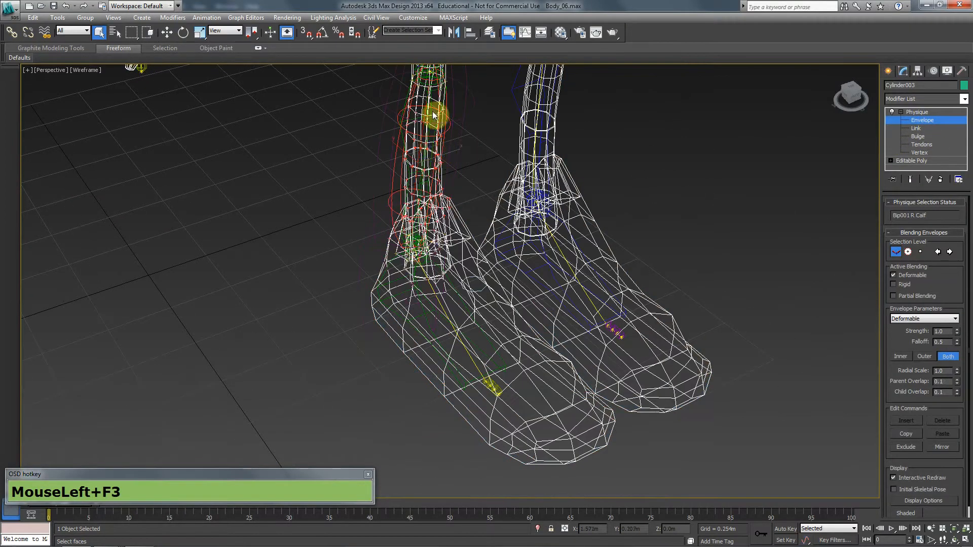
key(F3)
mouse_move(451, 218)
middle_down()
mouse_move(446, 250)
mouse_move(538, 248)
mouse_move(467, 248)
mouse_move(674, 319)
middle_up()
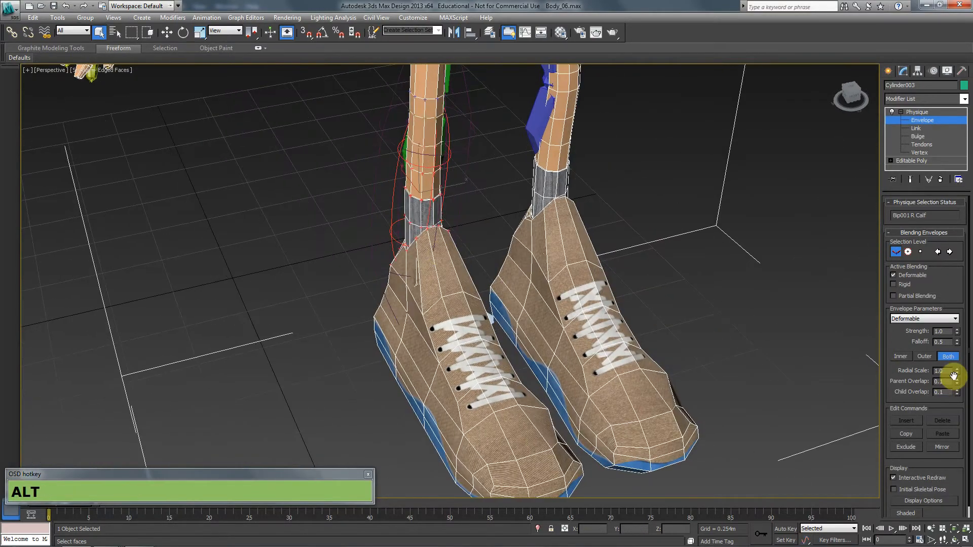
Set the right calf envelope's radial scale to about 1.52 and enlarge the left calf envelope's radial scale as well
drag(953, 372, 964, 345)
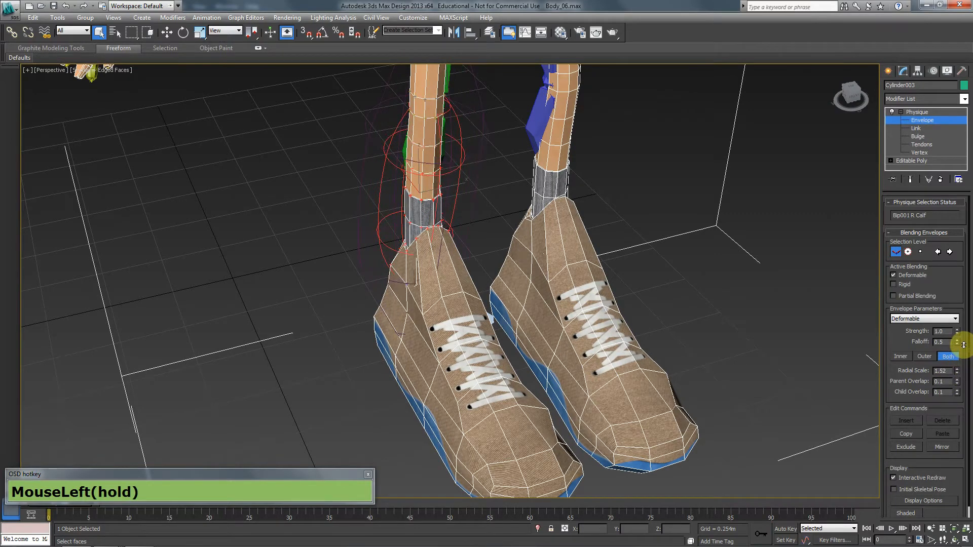
click(553, 118)
drag(958, 372, 952, 338)
Select the right thigh link and reduce its envelope's child overlap to -0.09
alt+middle_drag(638, 405, 509, 280)
click(446, 250)
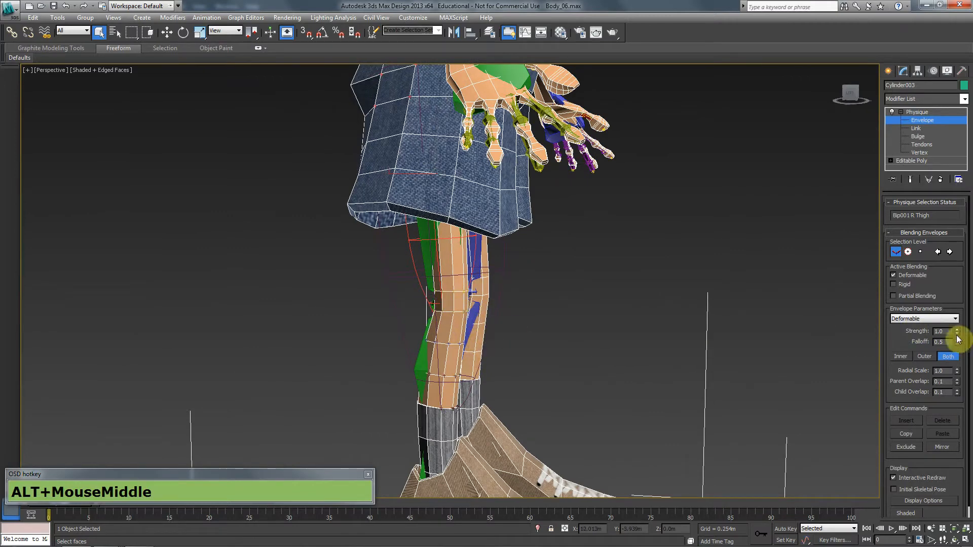
drag(959, 392, 957, 408)
key(ctrl+z)
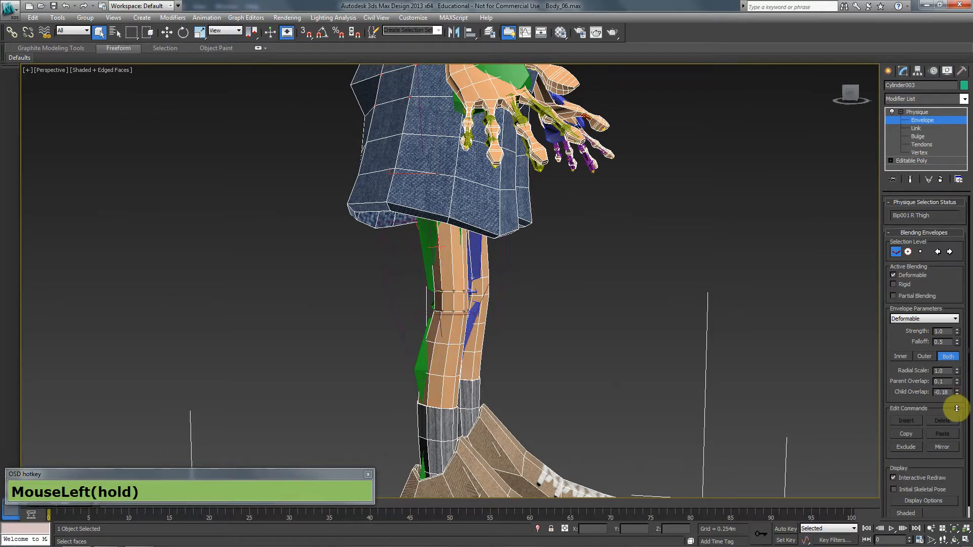
Scale the right thigh's outer envelope cross-section at the shorts' hem to about 136%
alt+middle_drag(607, 383, 346, 307)
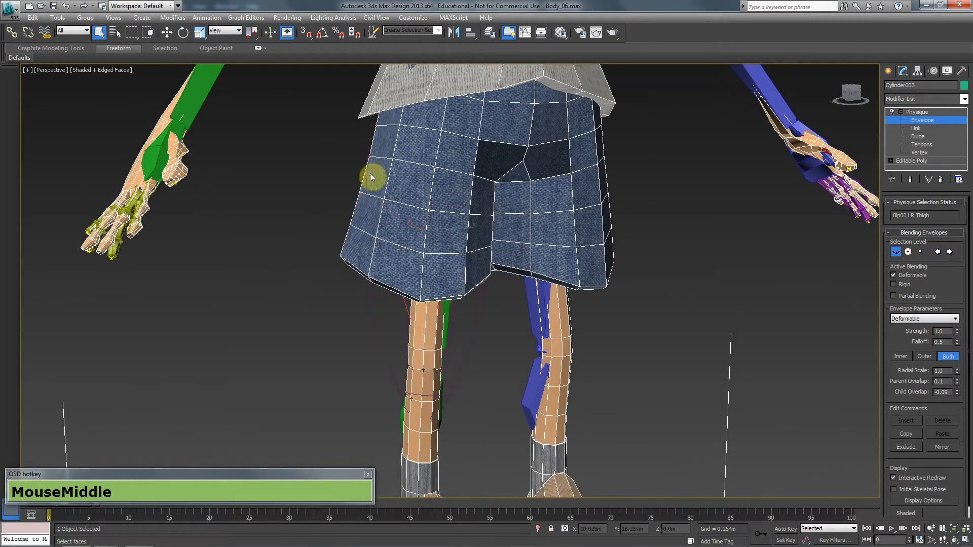
key(F3)
key(F3)
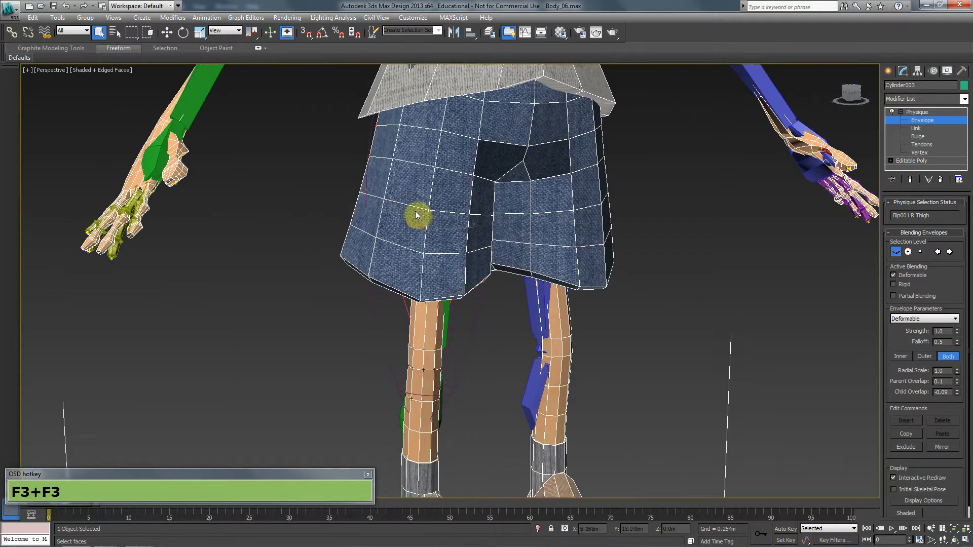
click(909, 253)
key(F3)
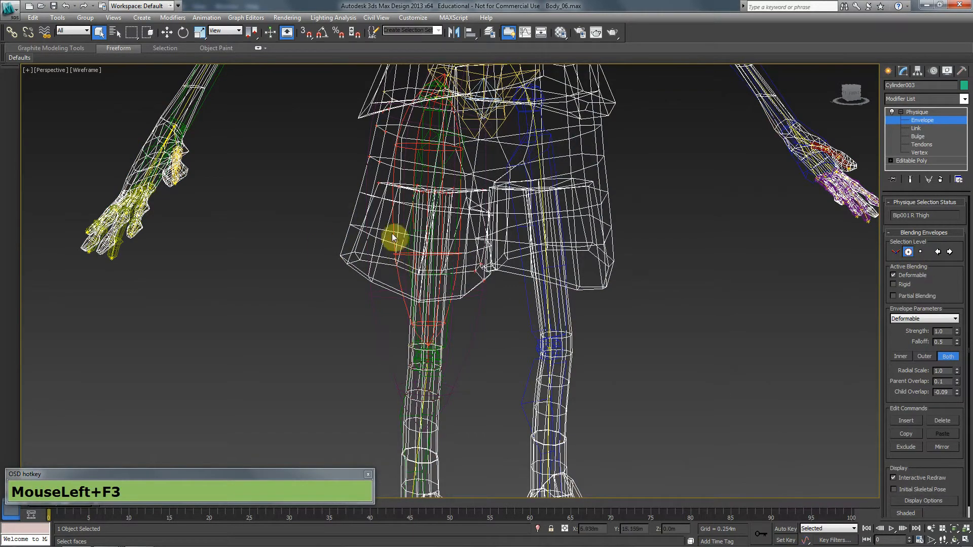
click(373, 304)
key(F3)
click(387, 294)
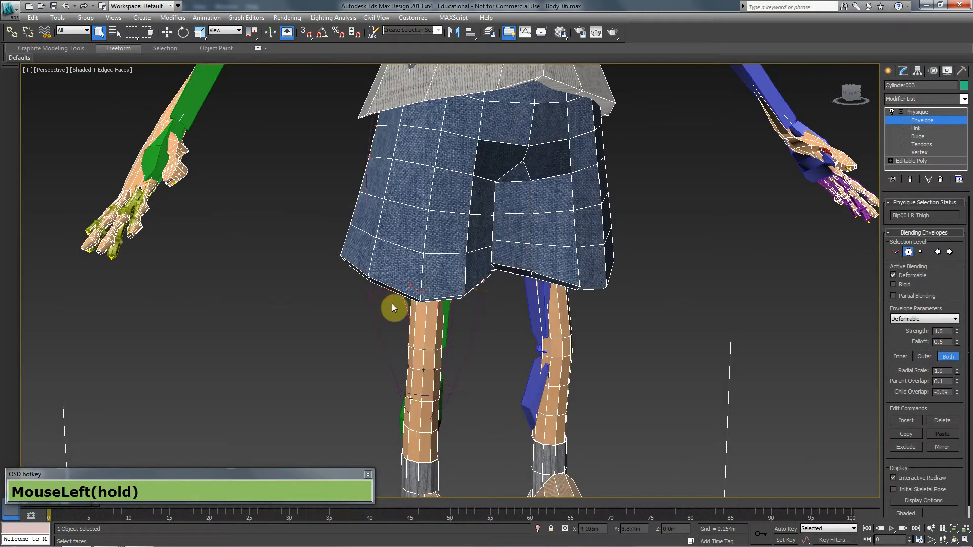
click(392, 290)
click(422, 286)
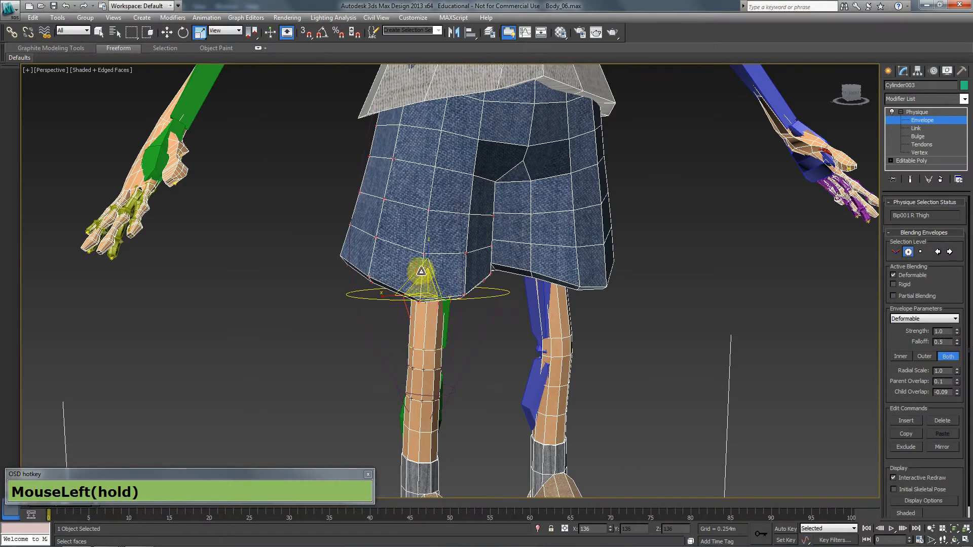
Move the right thigh's outer envelope control points on the outer side and rear of the hem to enclose the shorts
click(923, 252)
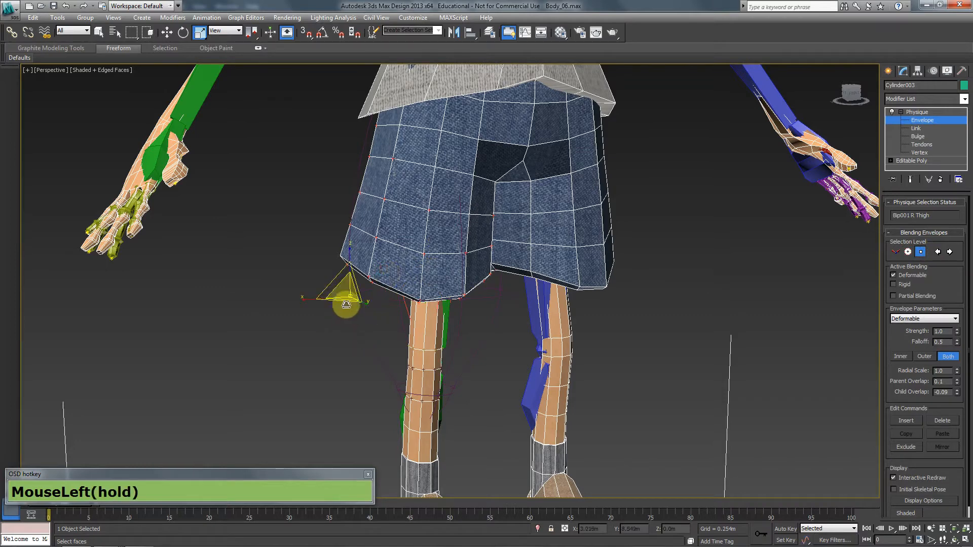
drag(380, 294, 359, 295)
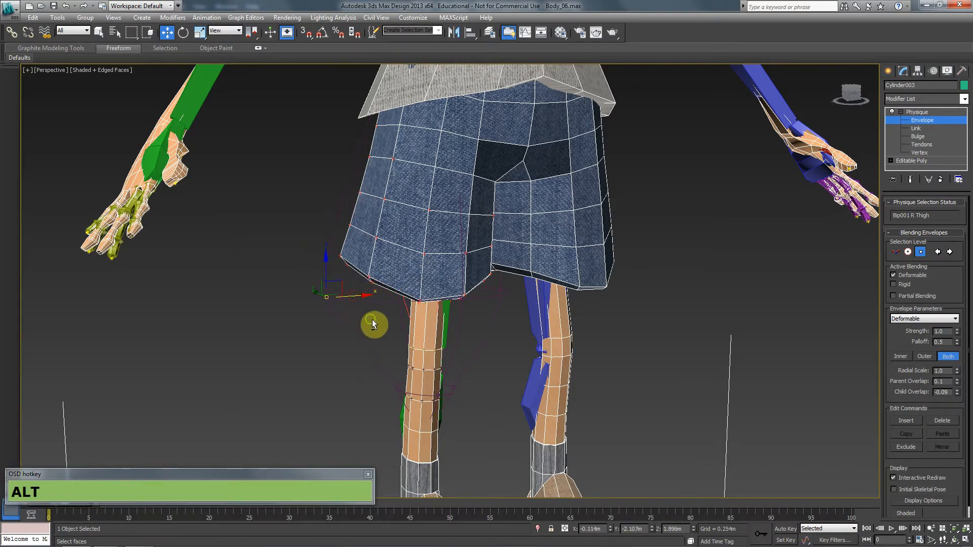
alt+middle_drag(373, 326, 306, 378)
scroll(301, 255, up, 3)
click(319, 372)
drag(325, 389, 369, 372)
Move the right thigh envelope's inner control point back to the gap between the shorts' legs, and return to link selection
alt+middle_drag(370, 371, 363, 256)
scroll(446, 363, down, 2)
scroll(484, 317, up, 3)
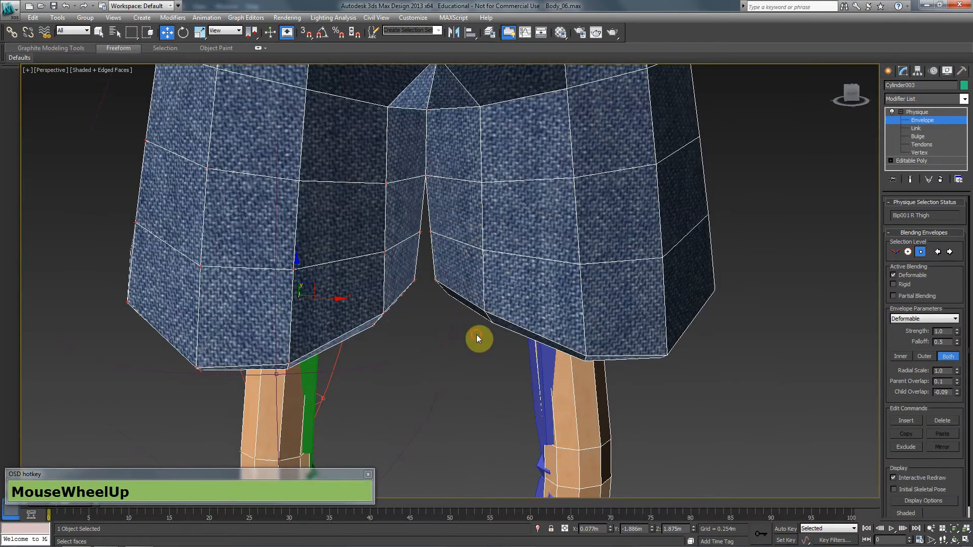
mouse_move(483, 336)
mouse_down()
mouse_move(455, 335)
mouse_move(488, 330)
mouse_up()
scroll(487, 332, down, 2)
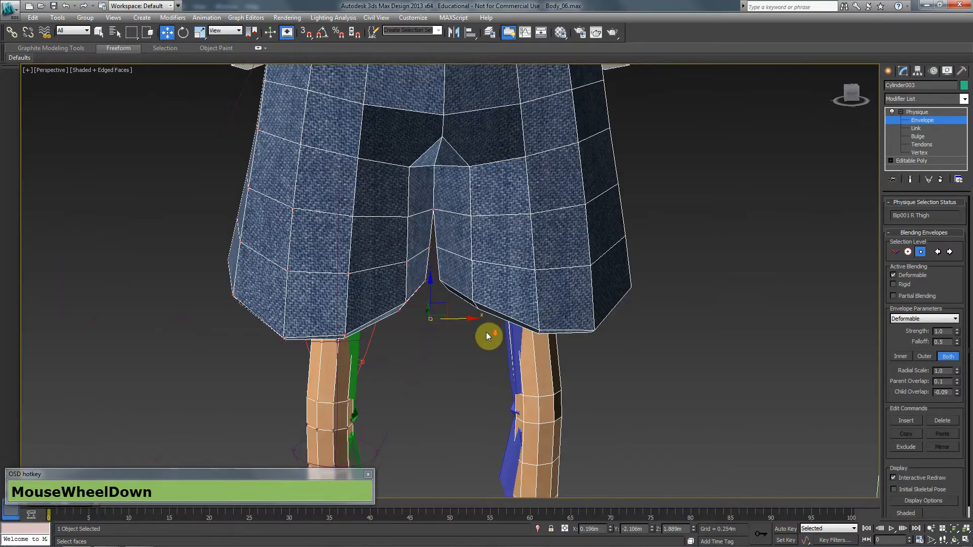
click(455, 319)
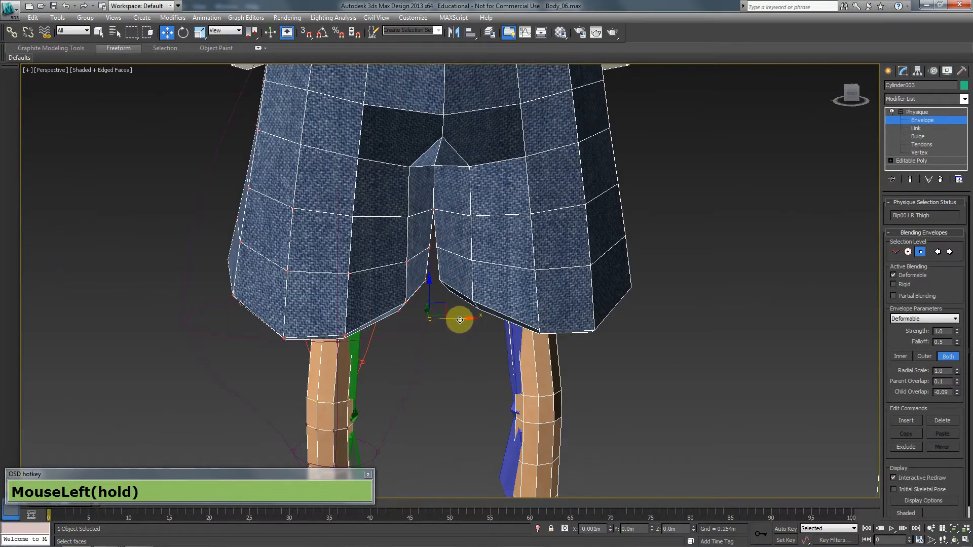
mouse_move(460, 348)
alt+middle_down()
mouse_move(457, 363)
mouse_move(473, 360)
alt+middle_up()
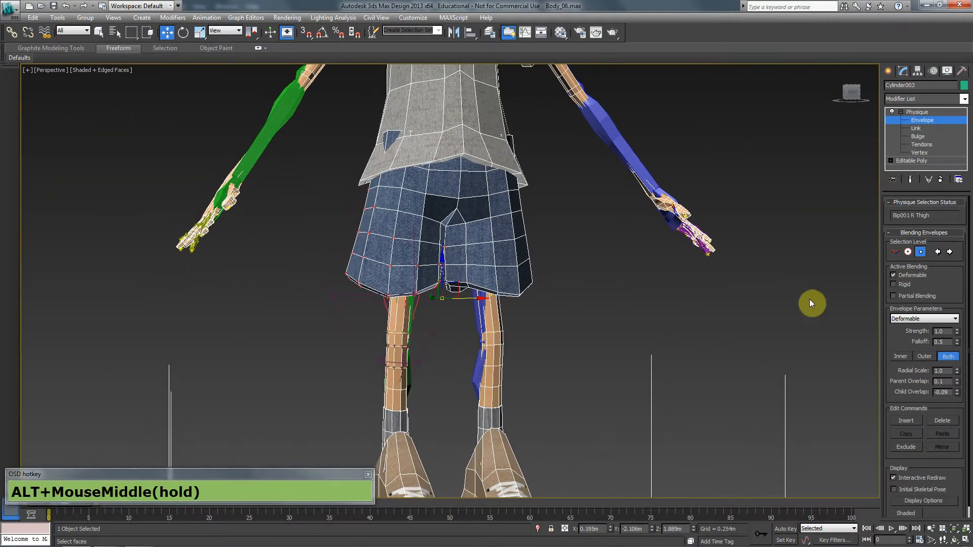
alt+middle_drag(609, 287, 543, 290)
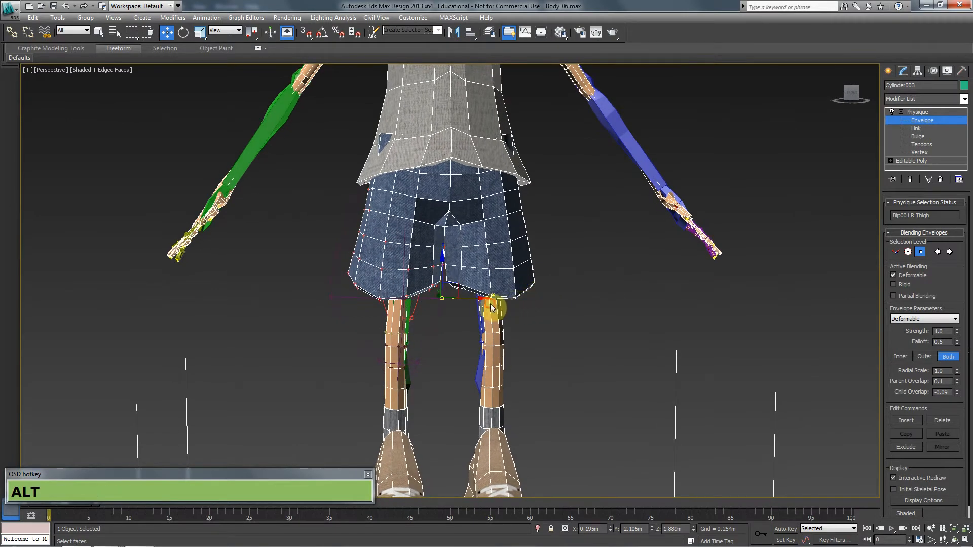
click(895, 249)
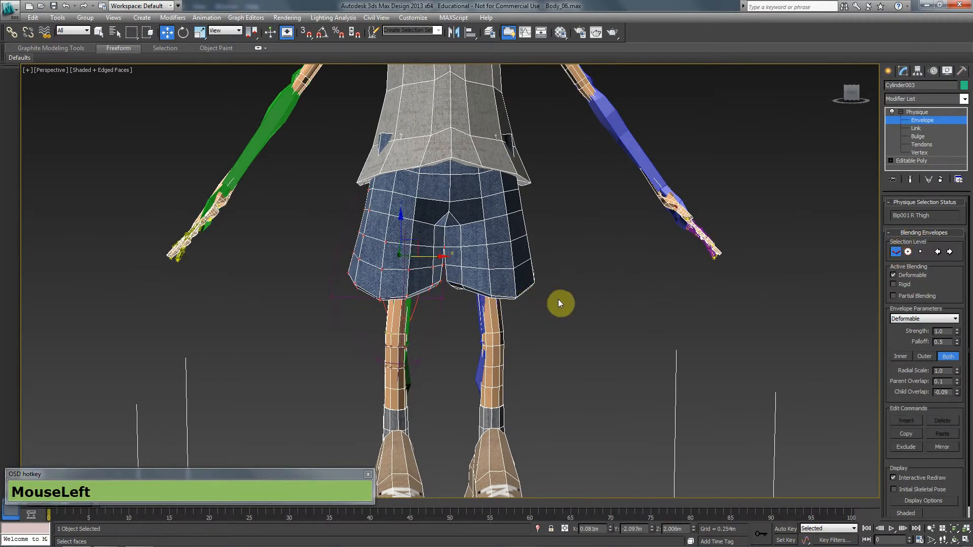
Select the left thigh link and set its envelope's radial scale to 1.041 and child overlap to 0.03
click(485, 308)
scroll(792, 301, up, 2)
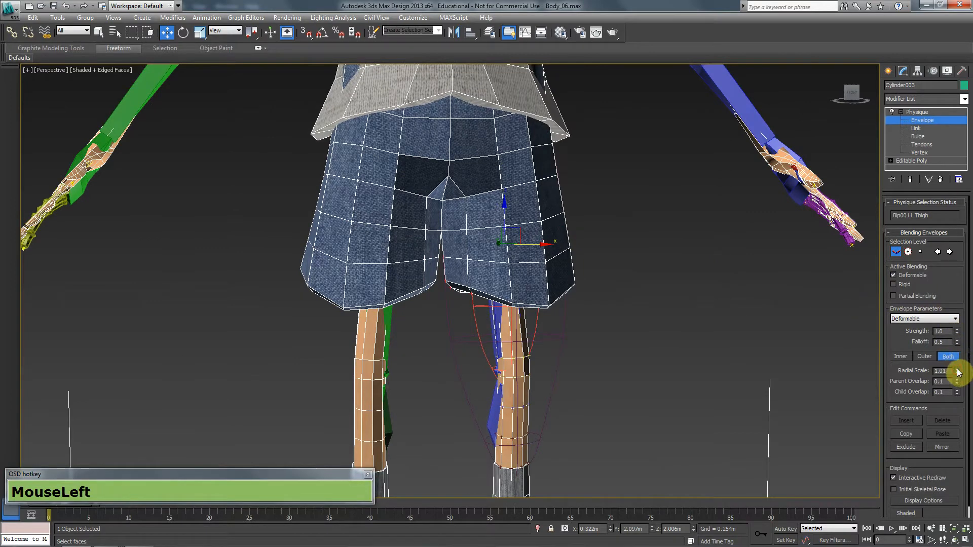
mouse_move(663, 379)
alt+middle_down()
mouse_move(656, 380)
mouse_move(669, 363)
alt+middle_up()
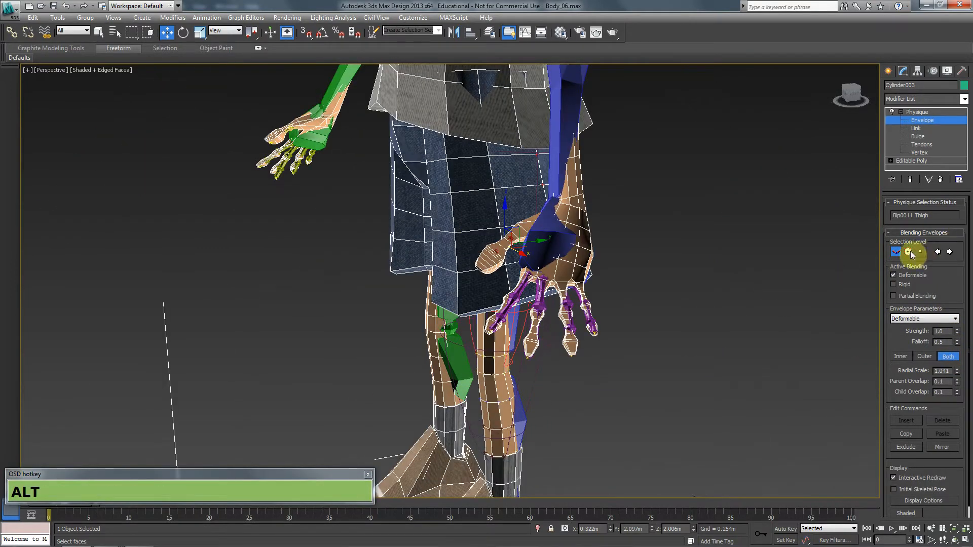
drag(957, 393, 959, 399)
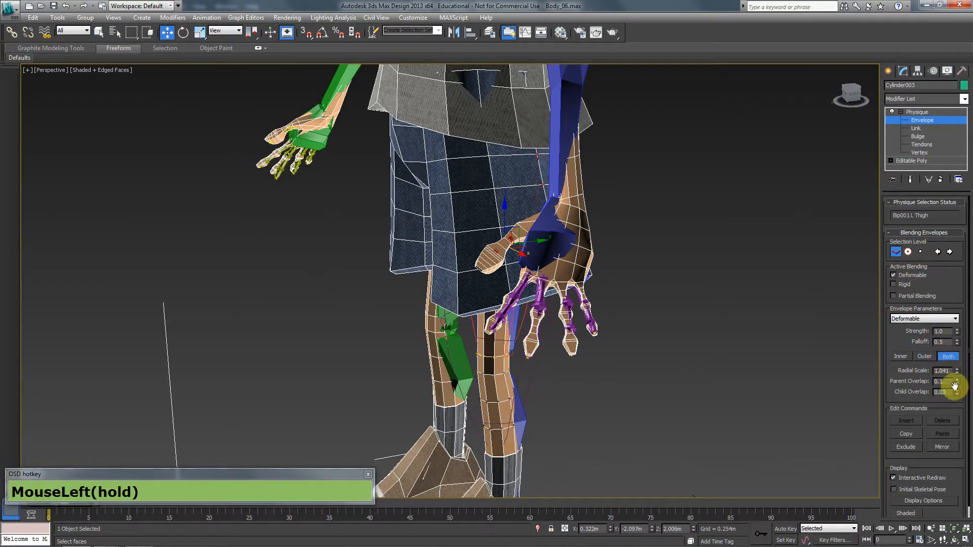
Move the left thigh outer envelope's control points at the front and outer side of the hem outward to enclose the shorts
click(918, 253)
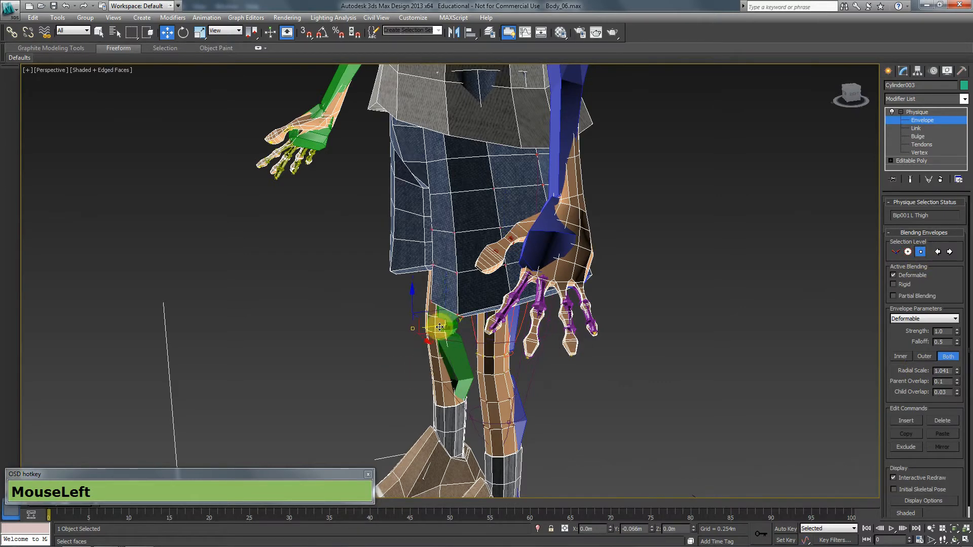
alt+middle_drag(472, 323, 502, 330)
drag(525, 314, 560, 318)
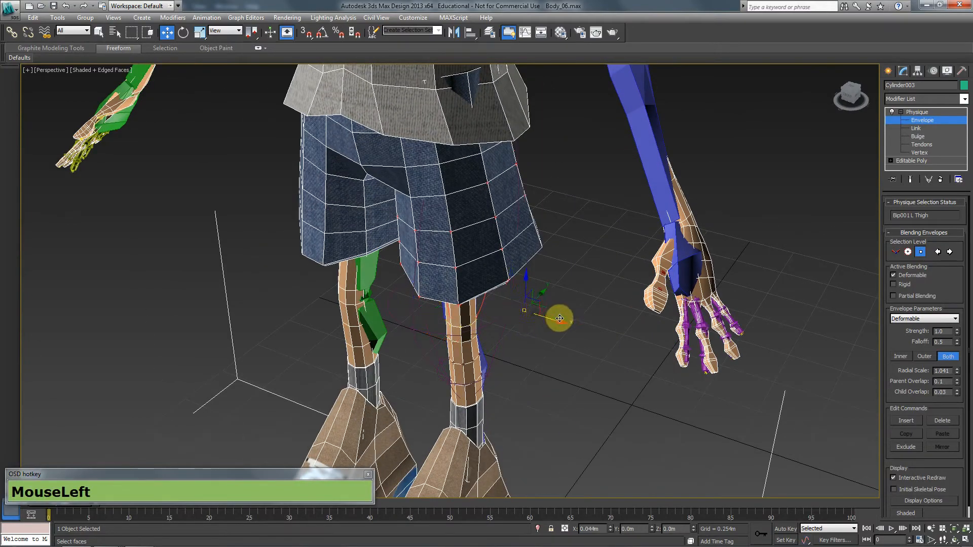
Move the left thigh outer envelope's control point behind the hem backward to enclose the rear of the shorts
alt+middle_drag(578, 325, 684, 406)
click(654, 395)
click(699, 412)
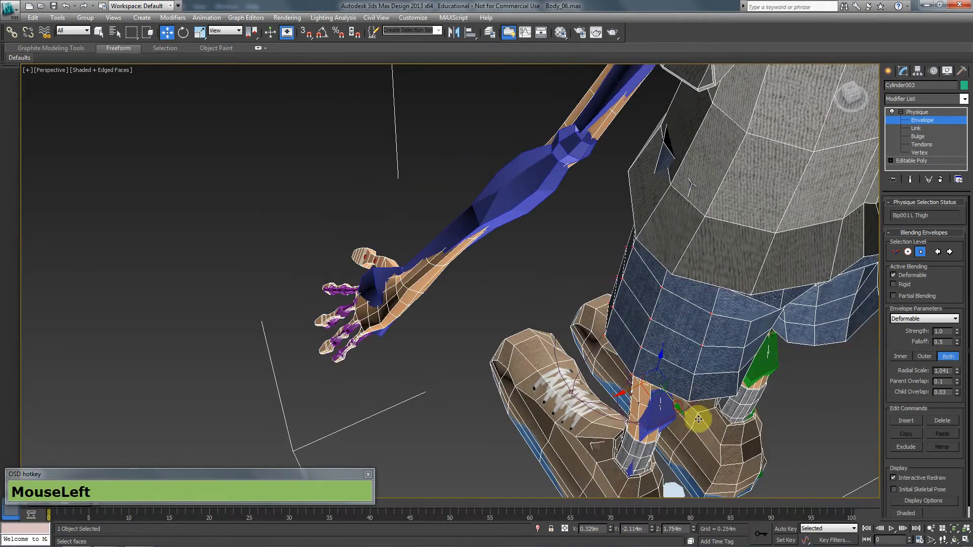
key(ctrl+z)
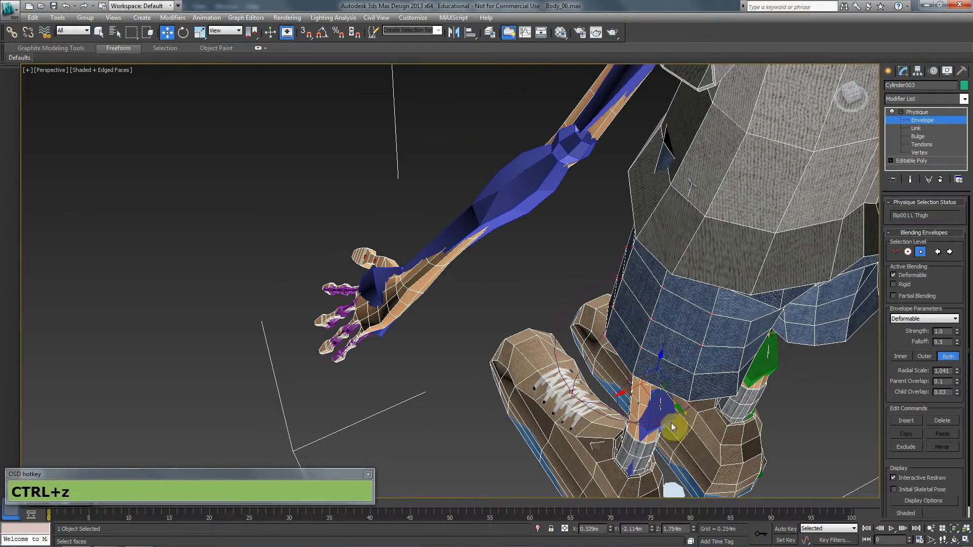
alt+middle_drag(674, 418, 708, 420)
click(716, 422)
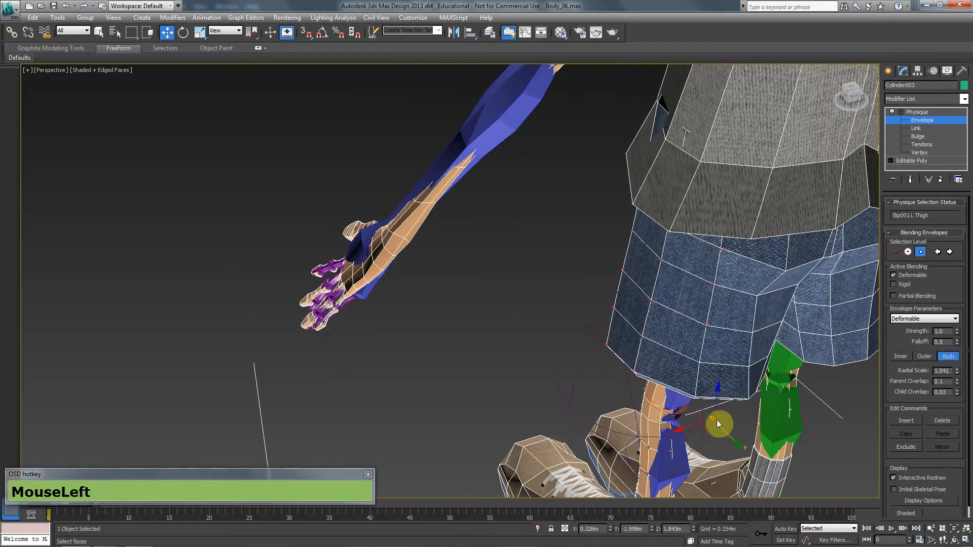
drag(729, 434, 756, 463)
Move the left thigh outer envelope's upper rear control point backward past the seat of the shorts
alt+middle_drag(756, 462, 638, 250)
key(F3)
click(605, 187)
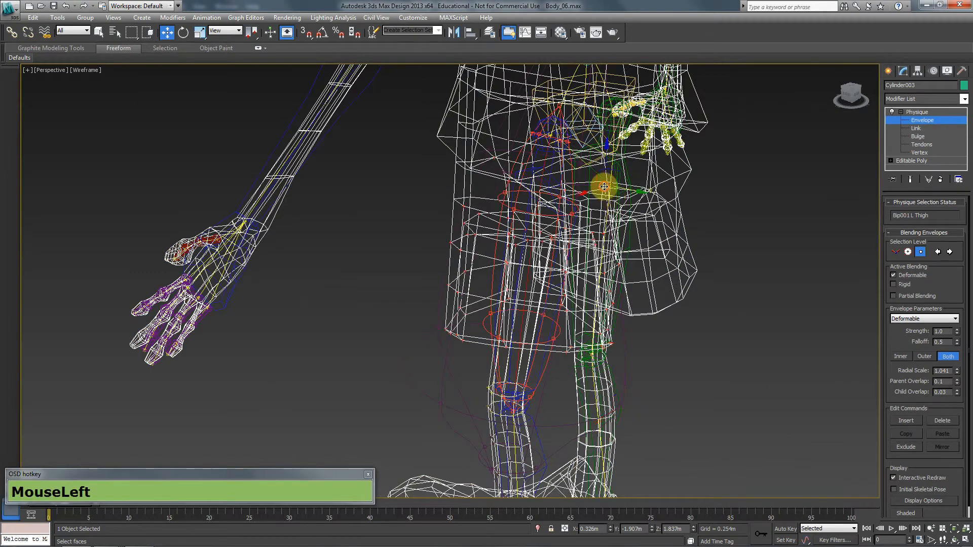
key(F3)
drag(655, 197, 665, 200)
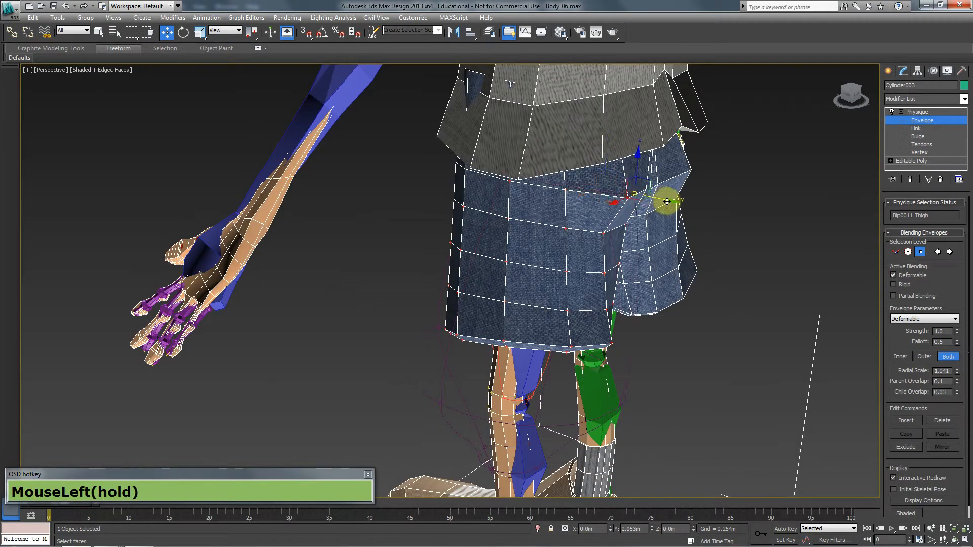
alt+middle_drag(664, 199, 566, 239)
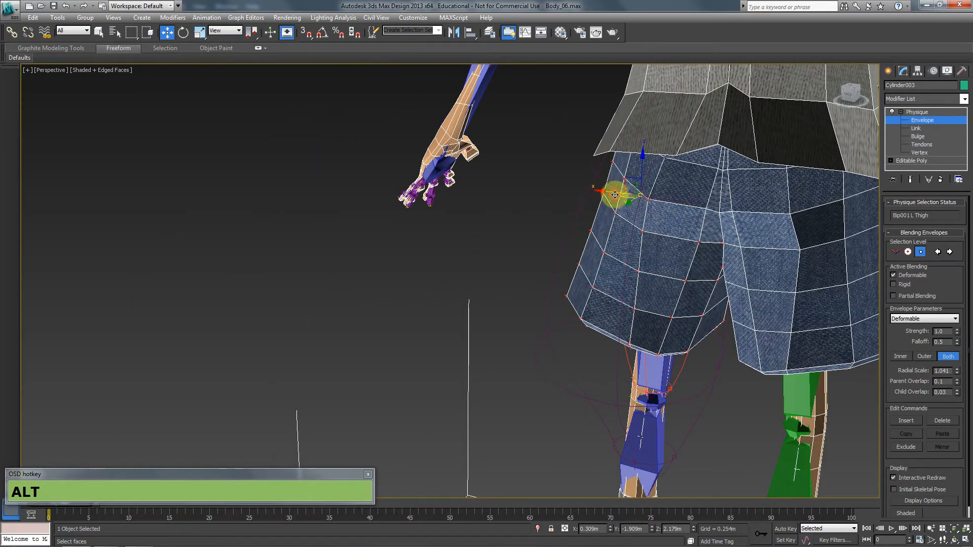
mouse_move(615, 194)
mouse_down()
mouse_move(637, 197)
mouse_move(611, 198)
mouse_up()
key(ctrl+z)
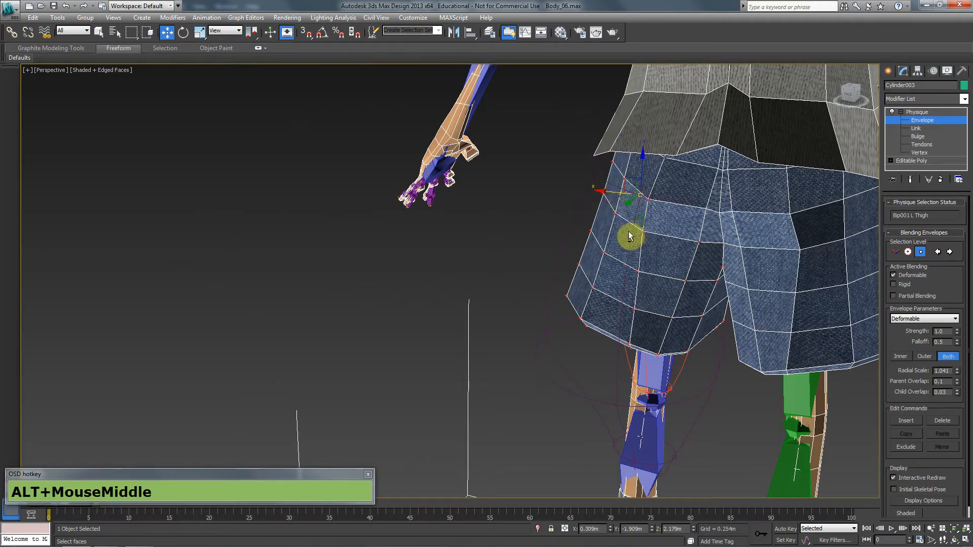
Select the right thigh link and move its outer envelope's upper rear control point backward past the seat of the shorts
alt+middle_drag(629, 236, 672, 290)
click(613, 202)
click(912, 242)
click(892, 253)
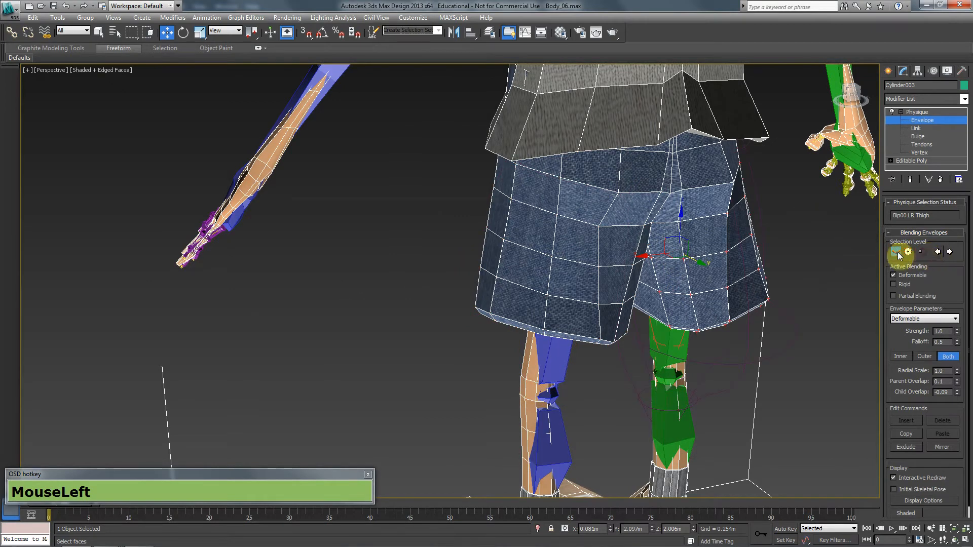
click(921, 252)
key(F3)
key(F3)
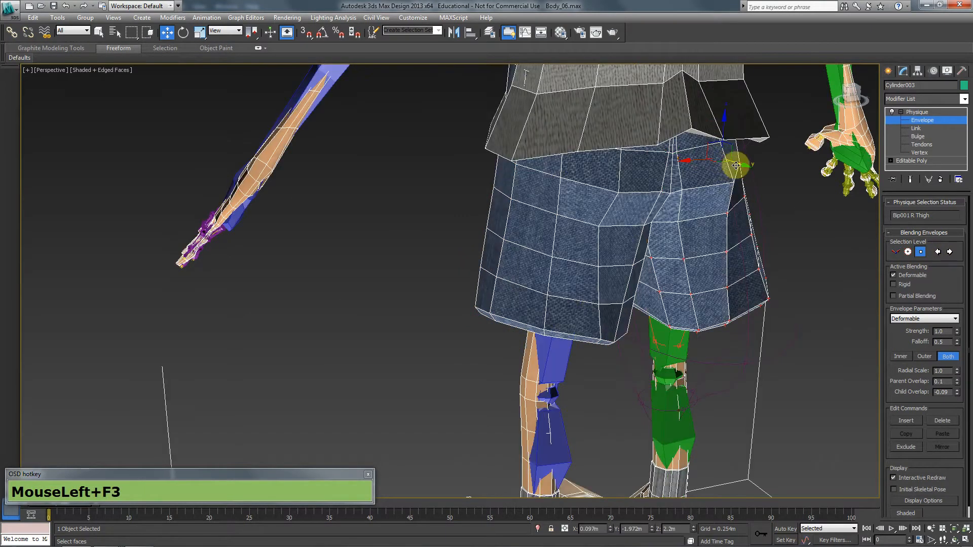
click(755, 168)
mouse_move(723, 200)
alt+middle_down()
mouse_move(679, 206)
mouse_move(732, 182)
alt+middle_up()
drag(734, 171, 742, 180)
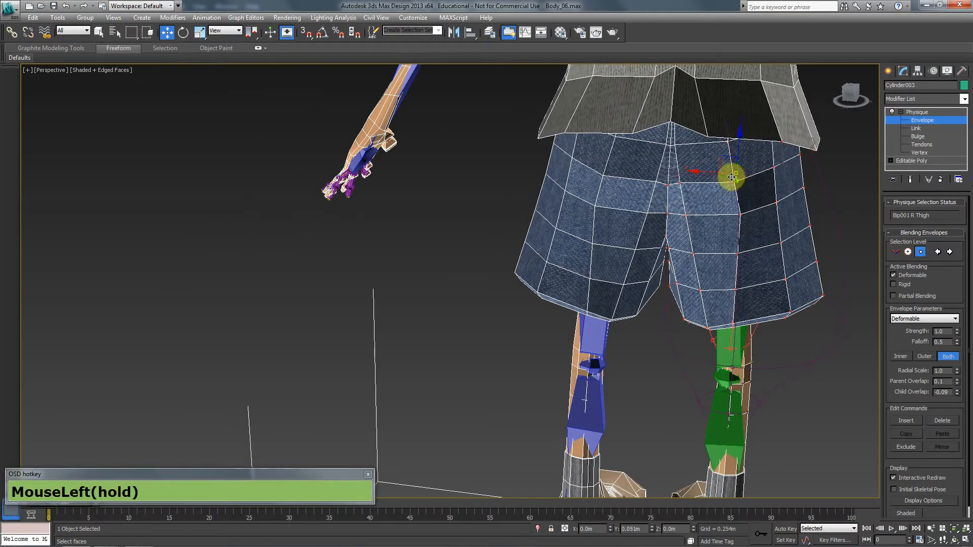
Leave envelope editing and try moving the right foot bone to check how the leg and shorts deform
alt+middle_drag(730, 176, 521, 393)
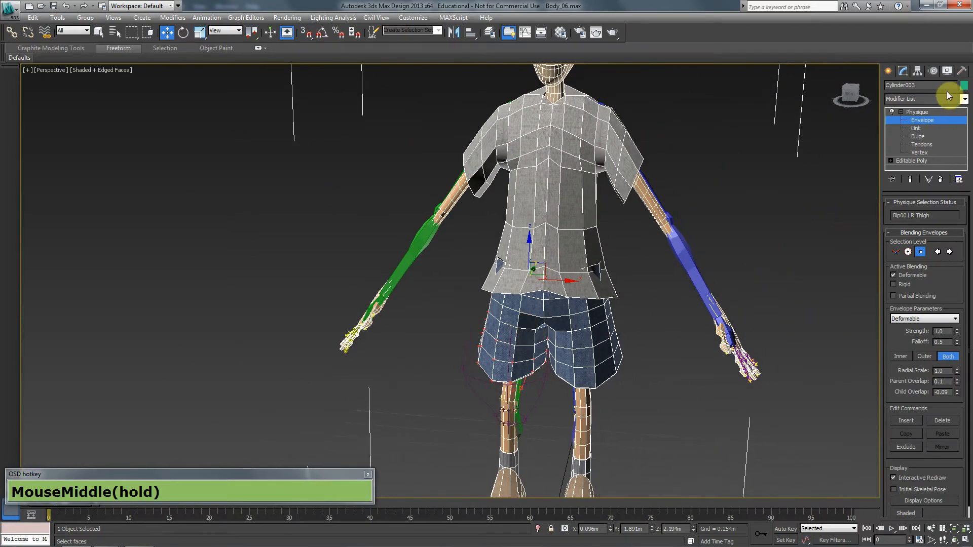
click(888, 71)
click(766, 276)
middle_drag(766, 275, 569, 321)
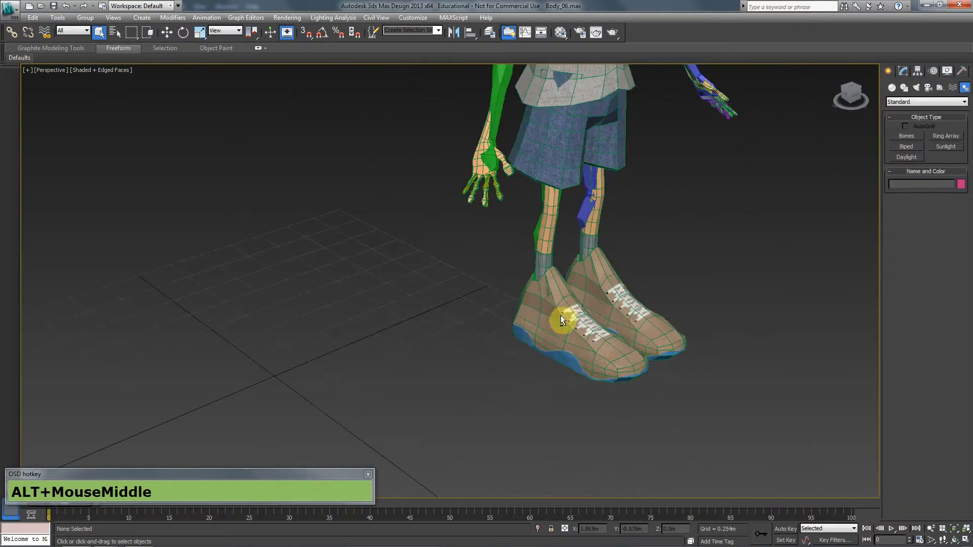
key(F3)
click(546, 329)
key(F3)
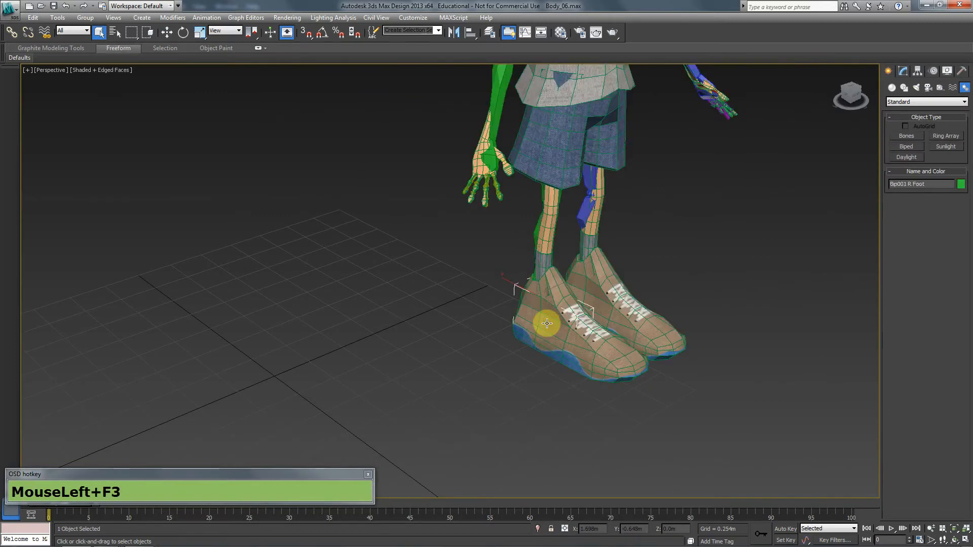
key(w)
middle_drag(547, 323, 463, 341)
mouse_move(446, 325)
mouse_down()
mouse_move(504, 276)
mouse_move(534, 269)
mouse_move(499, 321)
mouse_move(478, 278)
mouse_move(560, 321)
mouse_move(421, 314)
mouse_move(512, 245)
mouse_move(495, 337)
mouse_move(488, 272)
mouse_move(507, 322)
mouse_move(506, 304)
mouse_move(450, 327)
mouse_up()
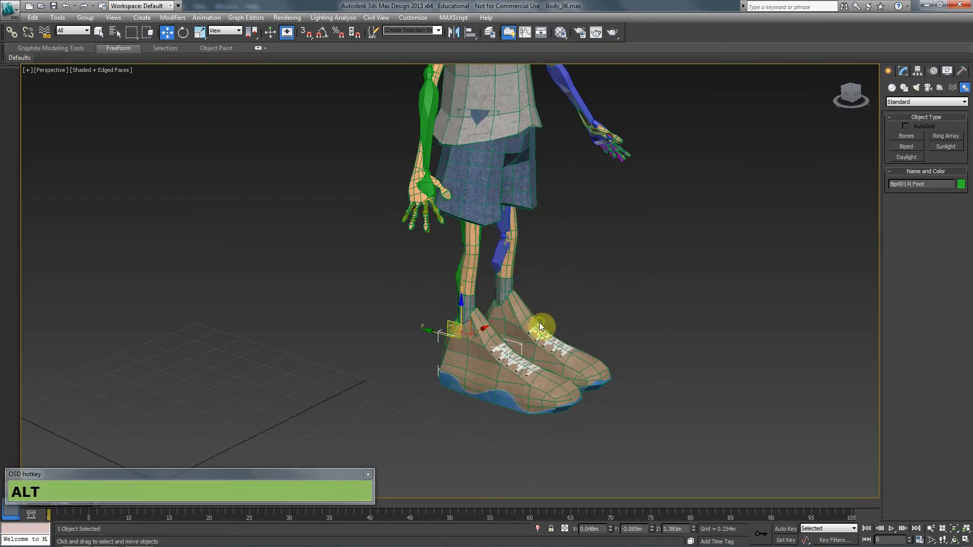
Try moving the left foot bone to check how the left leg, shoe and shorts deform
alt+middle_drag(539, 330, 493, 365)
key(alt+F3)
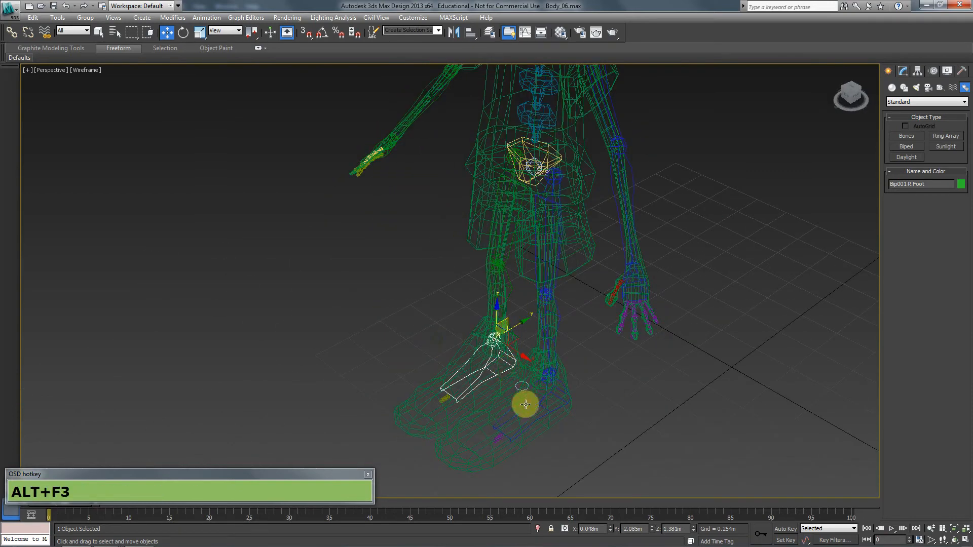
click(532, 411)
key(F3)
mouse_move(567, 375)
alt+middle_down()
mouse_move(536, 370)
mouse_move(571, 369)
alt+middle_up()
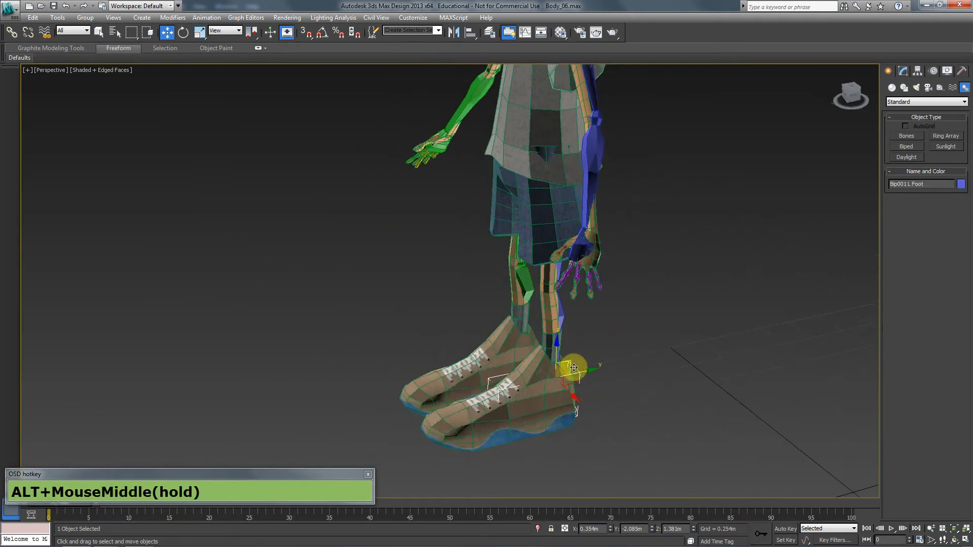
click(510, 359)
drag(510, 359, 535, 333)
right_click(534, 333)
Select the character mesh and open its Physique envelopes for editing
alt+middle_drag(537, 350, 539, 409)
key(F3)
click(539, 409)
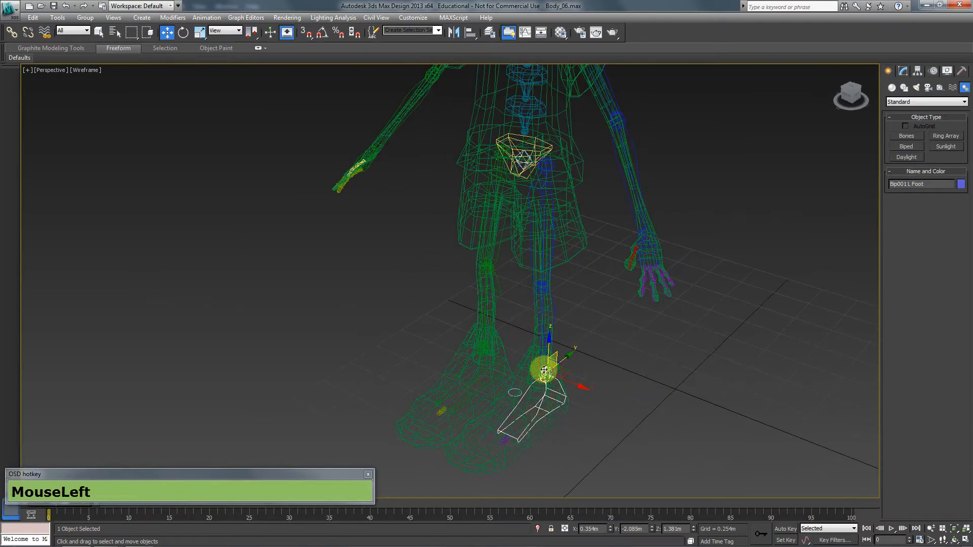
click(541, 366)
click(903, 71)
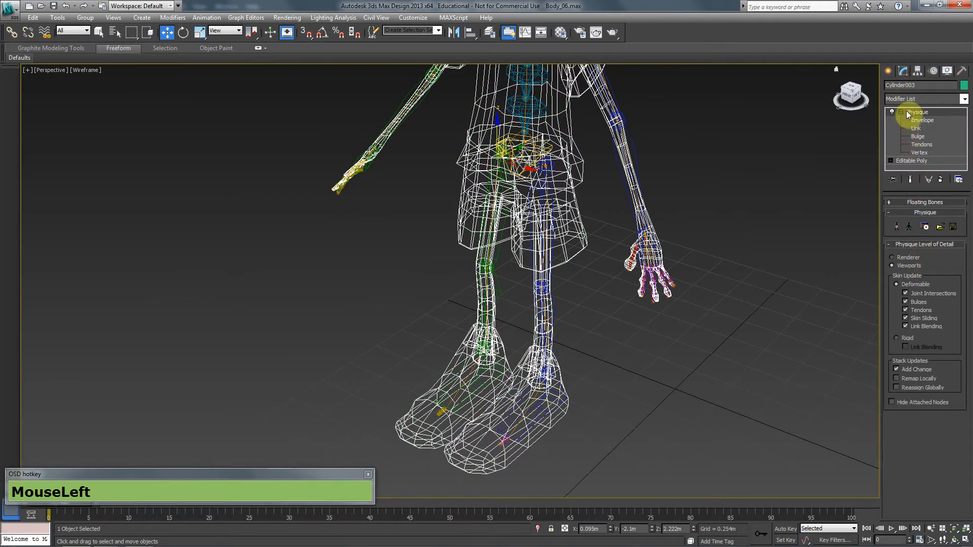
click(900, 112)
click(922, 120)
Select the left foot link and set its envelope's child overlap to 1.06 to reach past the shoe's toe
alt+middle_drag(646, 318, 907, 364)
click(624, 254)
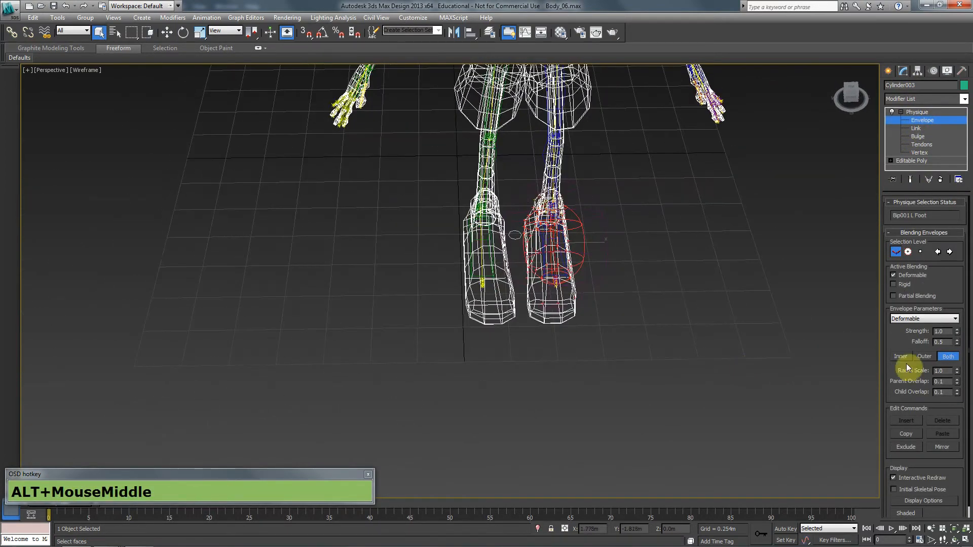
drag(957, 395, 951, 340)
mouse_move(658, 329)
alt+middle_down()
mouse_move(722, 335)
mouse_move(630, 248)
mouse_move(678, 413)
alt+middle_up()
key(alt+F3)
Try raising the left foot bone forward to test the shoe's skinning, and undo the move
click(888, 71)
key(F3)
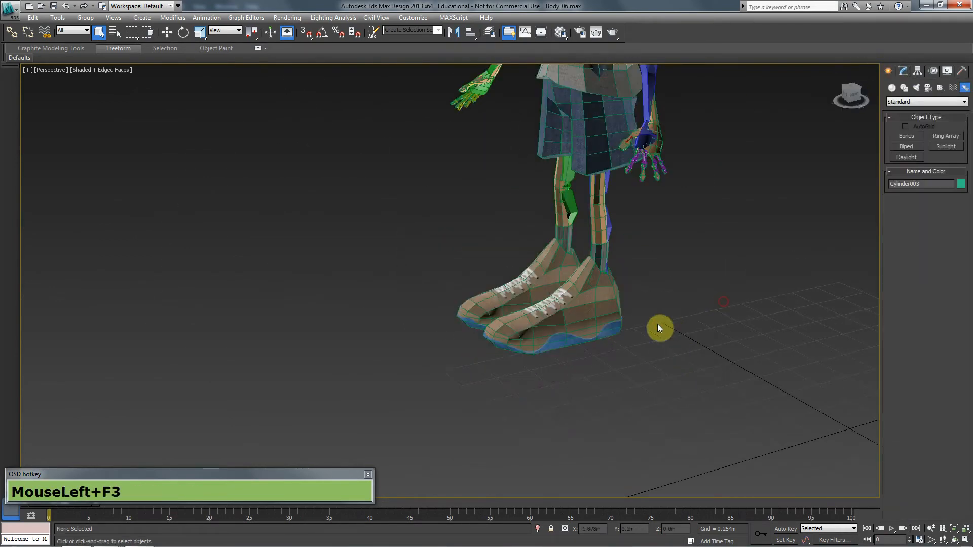
click(569, 325)
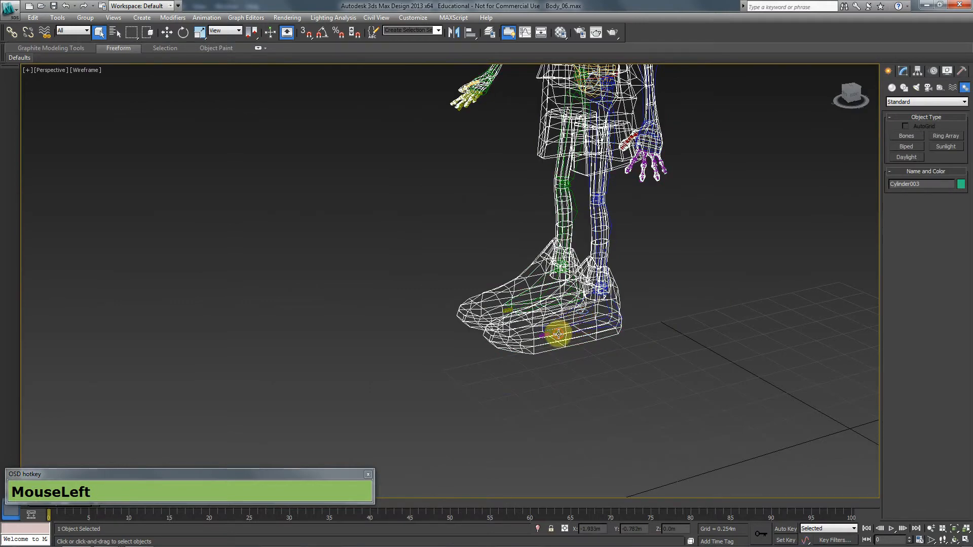
click(561, 332)
key(F3)
key(w)
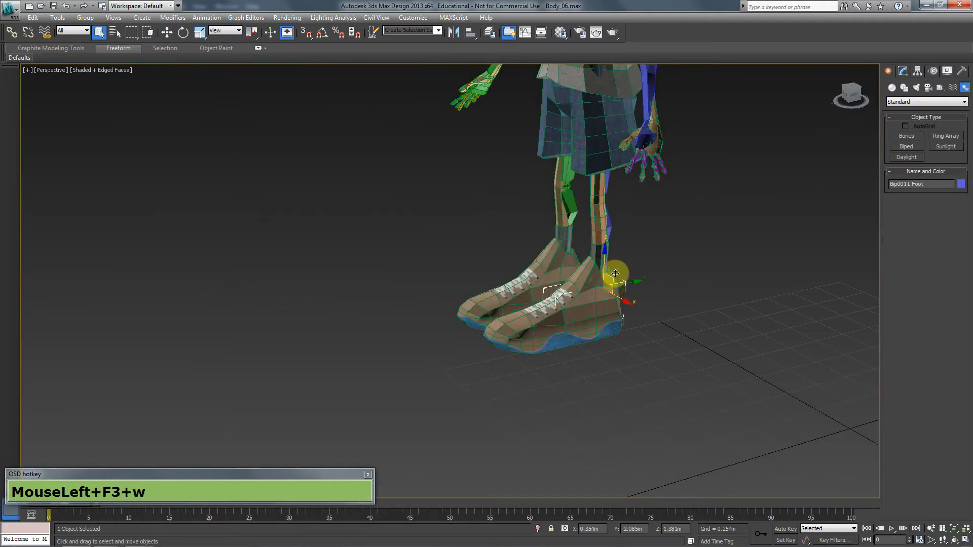
click(574, 260)
drag(574, 260, 501, 245)
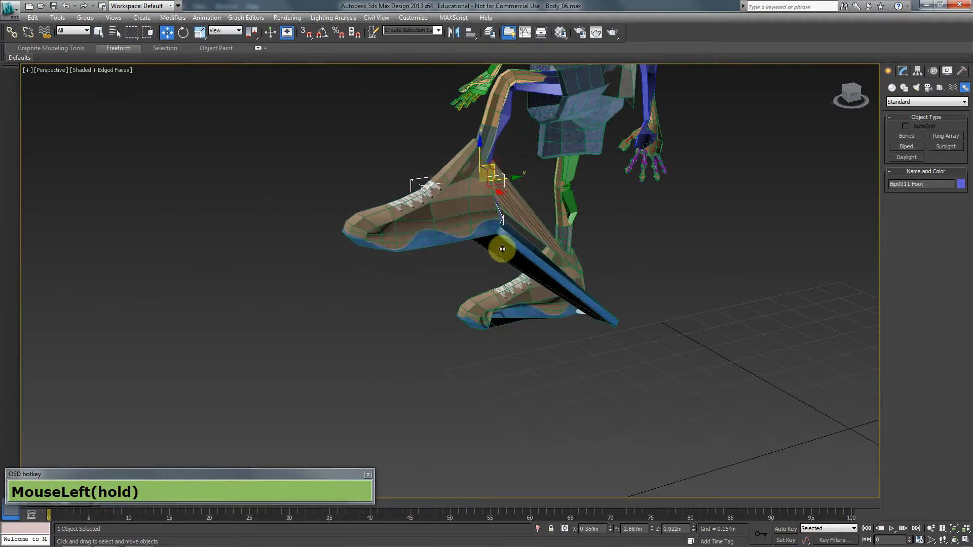
alt+middle_drag(501, 245, 600, 308)
key(ctrl+z)
Reselect the character mesh and reopen its Physique envelopes for editing around the shoes
alt+middle_drag(456, 273, 441, 285)
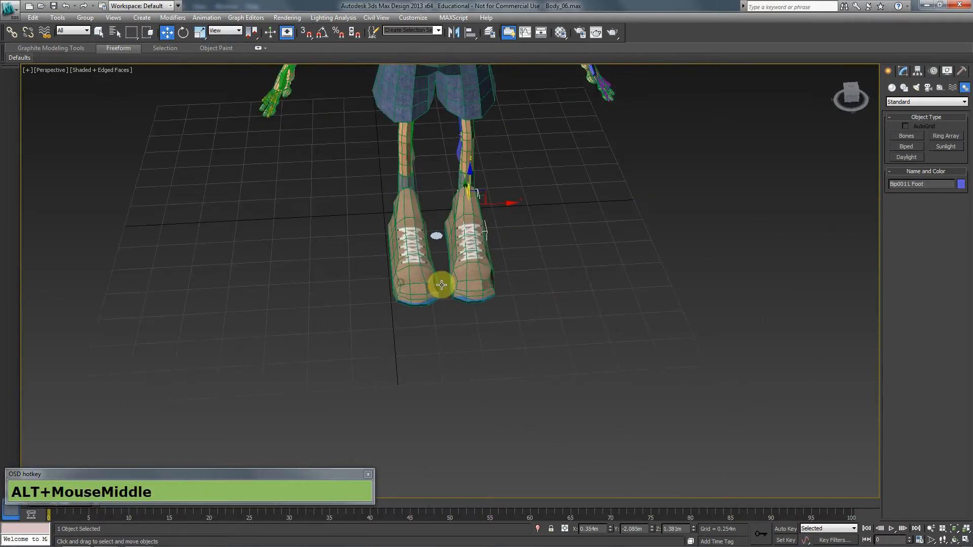
click(472, 249)
click(897, 70)
scroll(453, 265, up, 3)
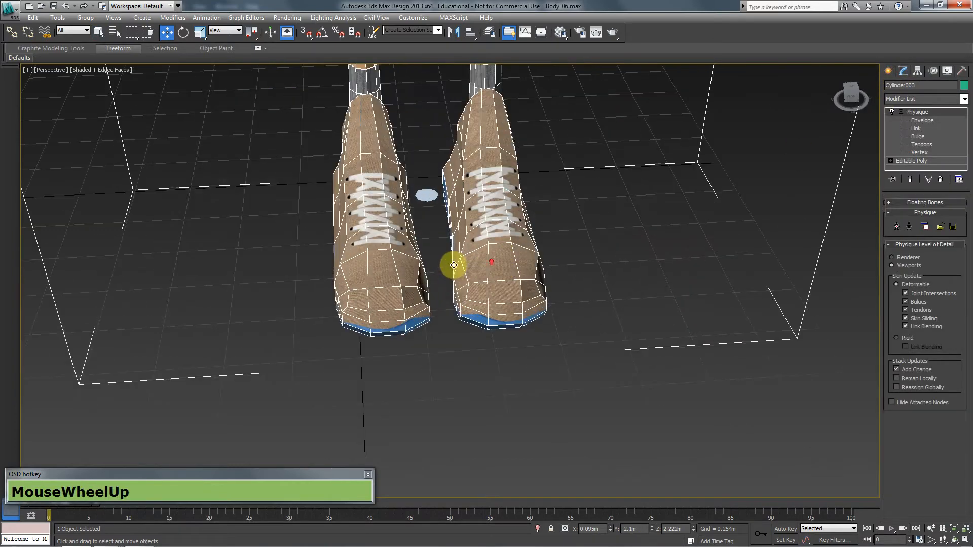
scroll(521, 333, up, 2)
middle_drag(521, 333, 549, 363)
scroll(463, 261, down, 4)
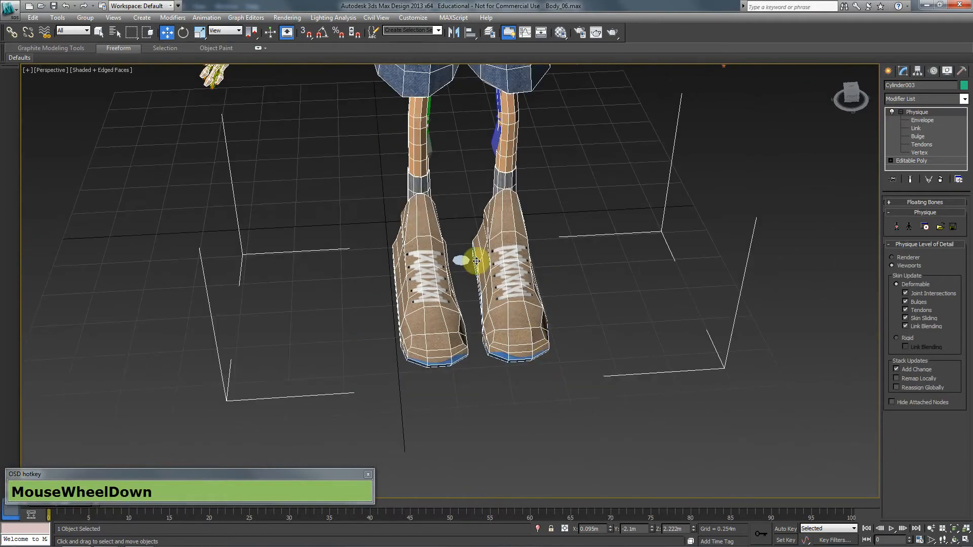
scroll(486, 318, up, 3)
alt+middle_drag(510, 326, 494, 327)
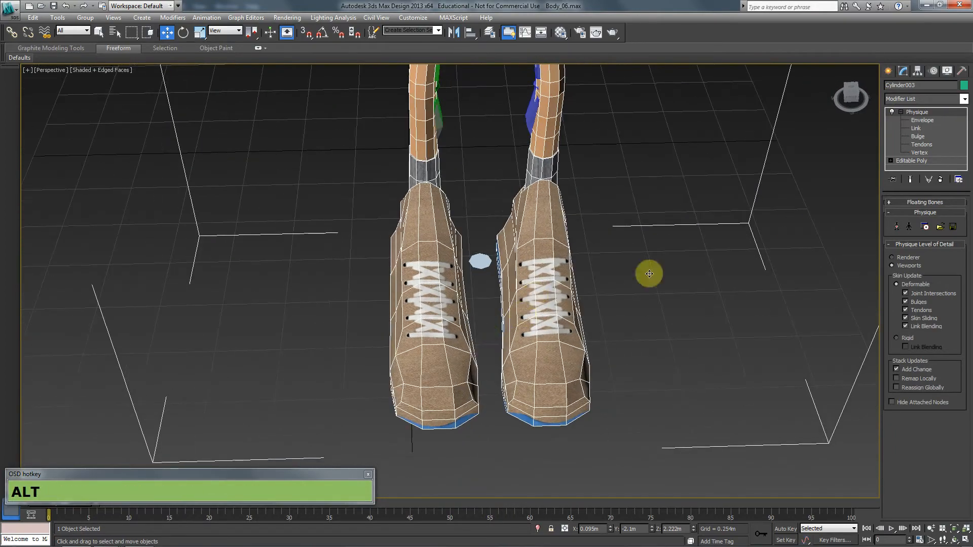
click(923, 120)
Move the left foot envelope's control point beside the right shoe toward the left foot, to about X 0.177 m
alt+middle_drag(582, 304, 548, 308)
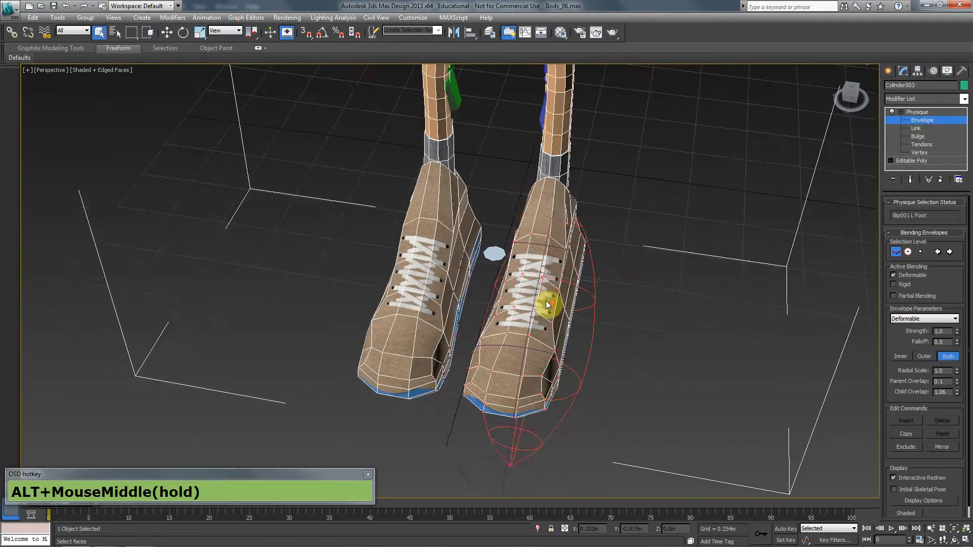
scroll(463, 240, up, 4)
middle_drag(479, 299, 509, 304)
scroll(481, 293, up, 2)
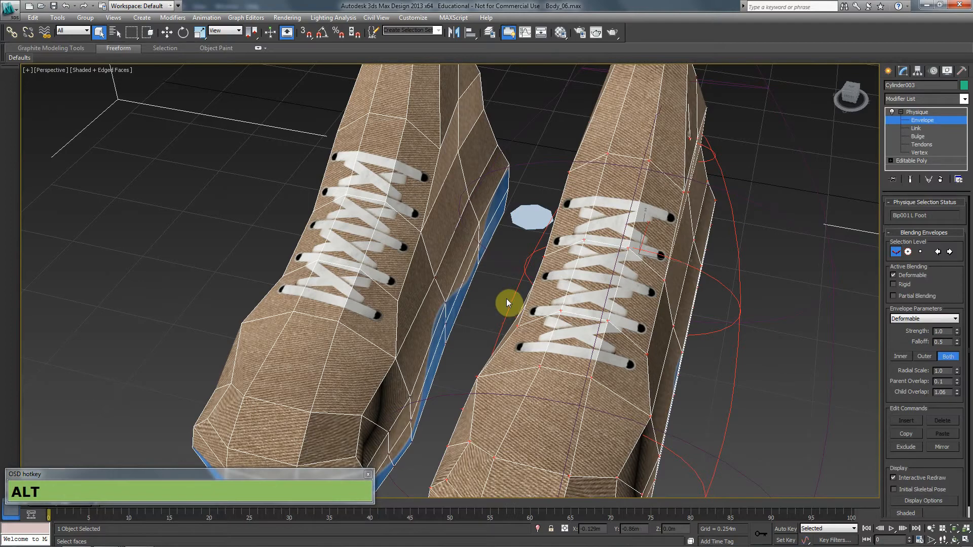
click(919, 252)
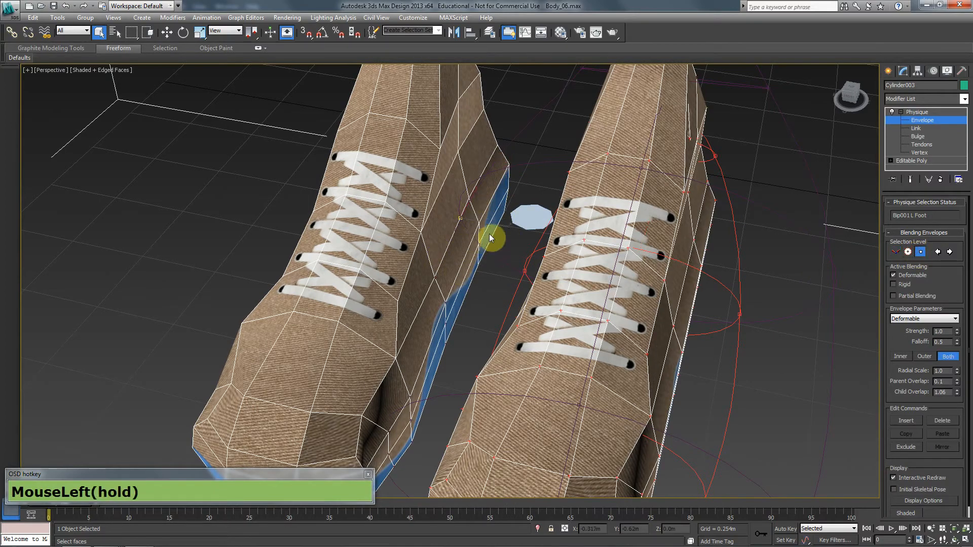
key(w)
scroll(449, 287, up, 2)
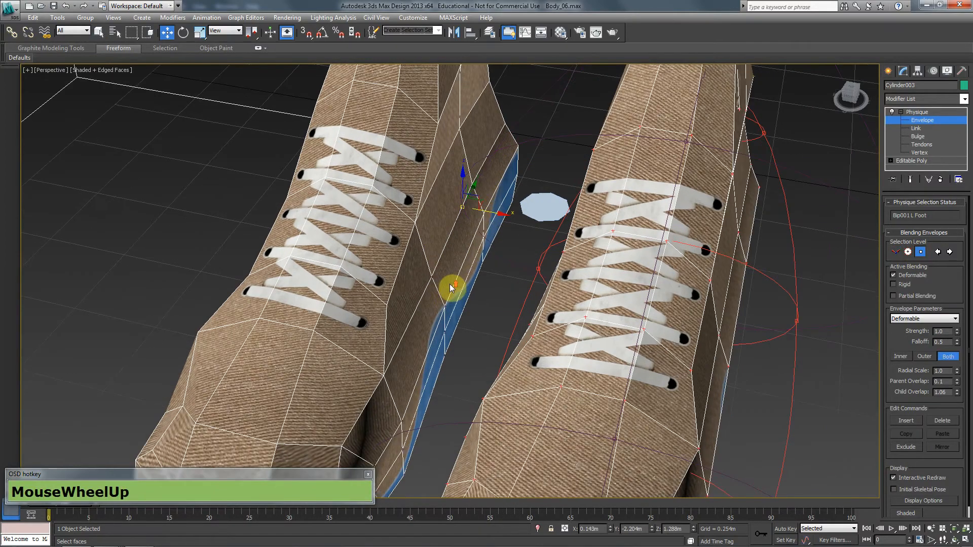
middle_drag(449, 287, 437, 255)
scroll(436, 255, up, 2)
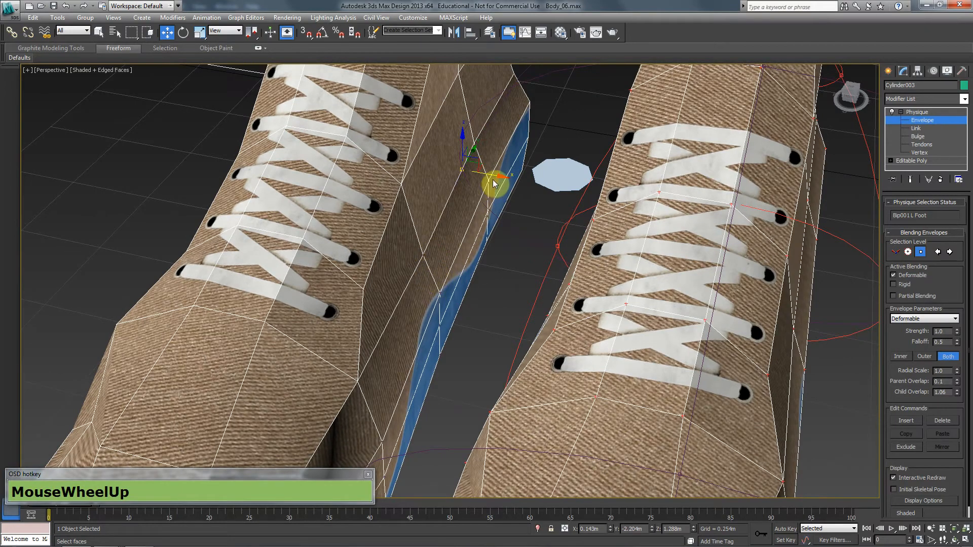
drag(500, 176, 521, 181)
middle_drag(460, 291, 463, 286)
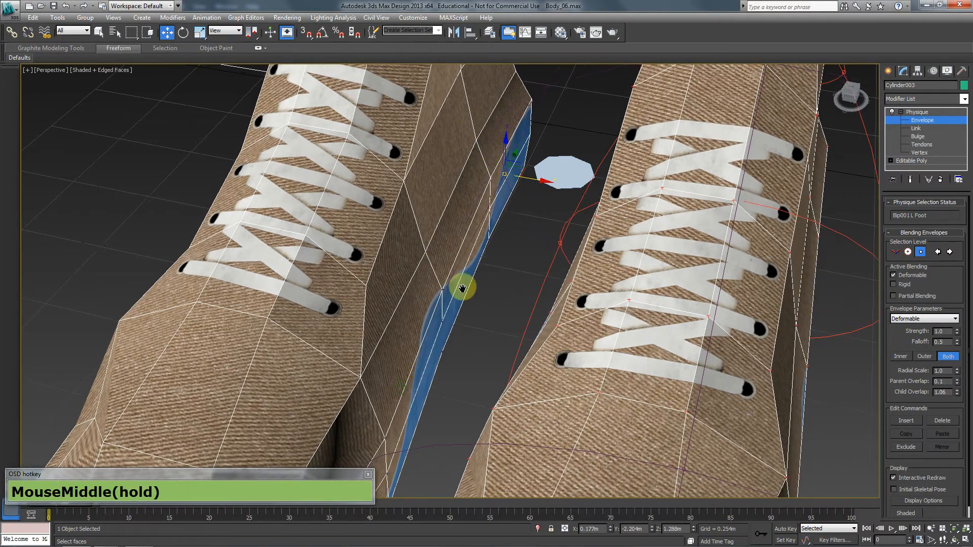
Move the left foot envelope's control point near the right toe to about X 0.191 m, and leave envelope editing
middle_drag(416, 411, 419, 404)
scroll(423, 397, down, 2)
drag(427, 369, 361, 499)
middle_drag(458, 340, 480, 288)
drag(419, 428, 512, 445)
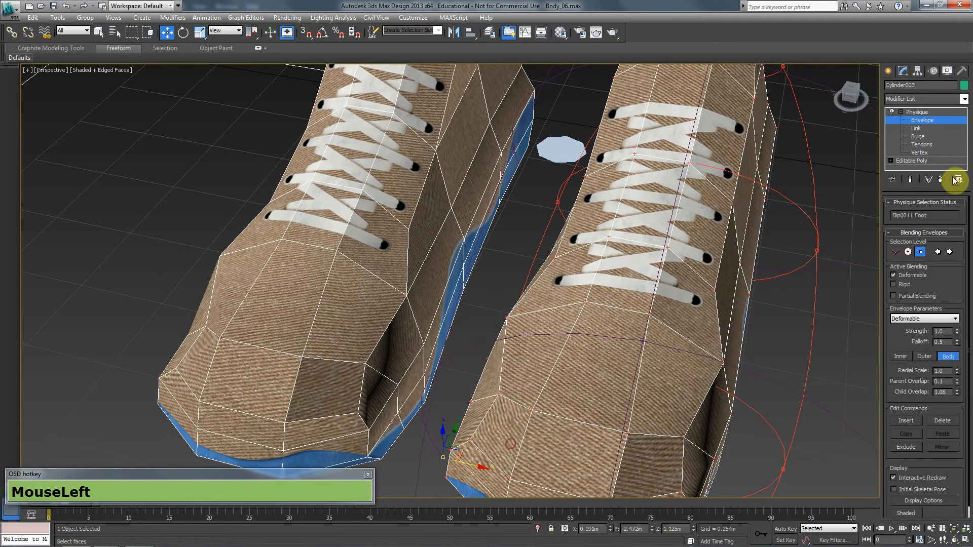
click(888, 71)
click(793, 213)
Examine the whole character from the side, comparing the mesh with the biped's arm and leg bones
scroll(642, 265, down, 3)
scroll(618, 360, down, 4)
alt+middle_drag(489, 299, 676, 279)
middle_drag(454, 150, 439, 275)
scroll(441, 259, down, 4)
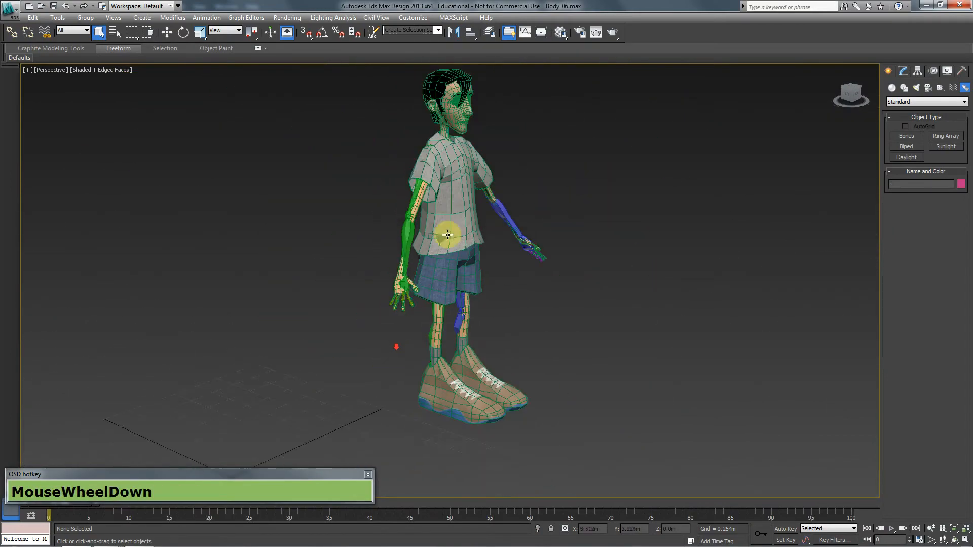
click(452, 200)
scroll(461, 236, up, 3)
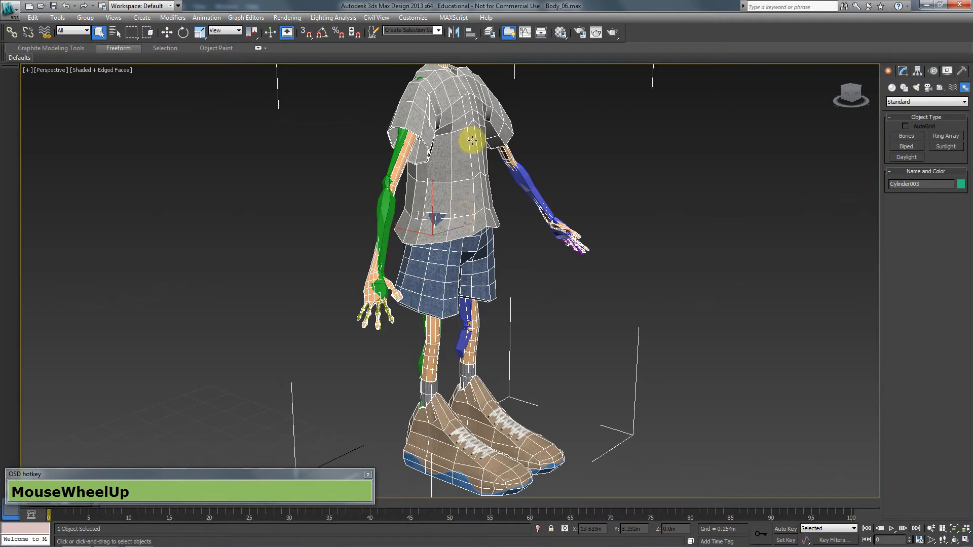
middle_drag(469, 156, 410, 189)
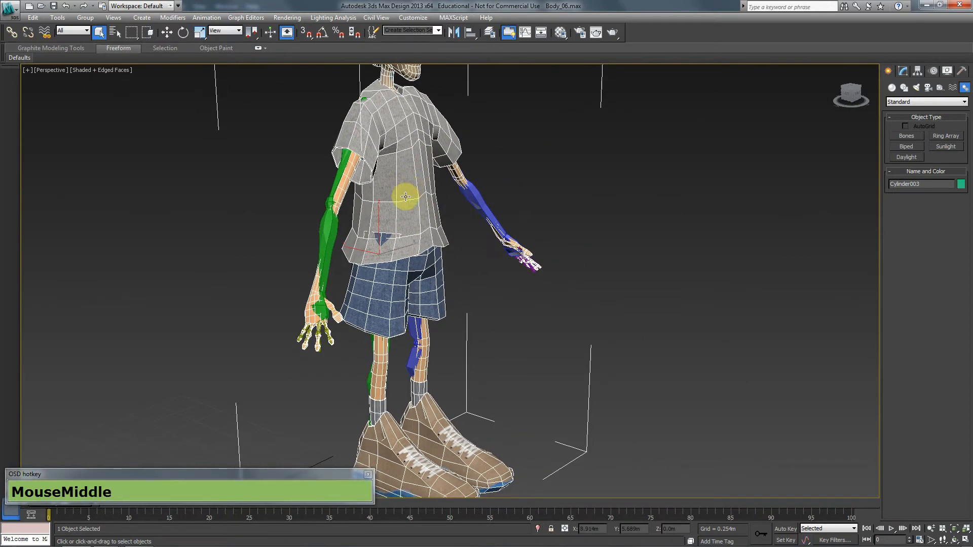
middle_drag(288, 267, 319, 285)
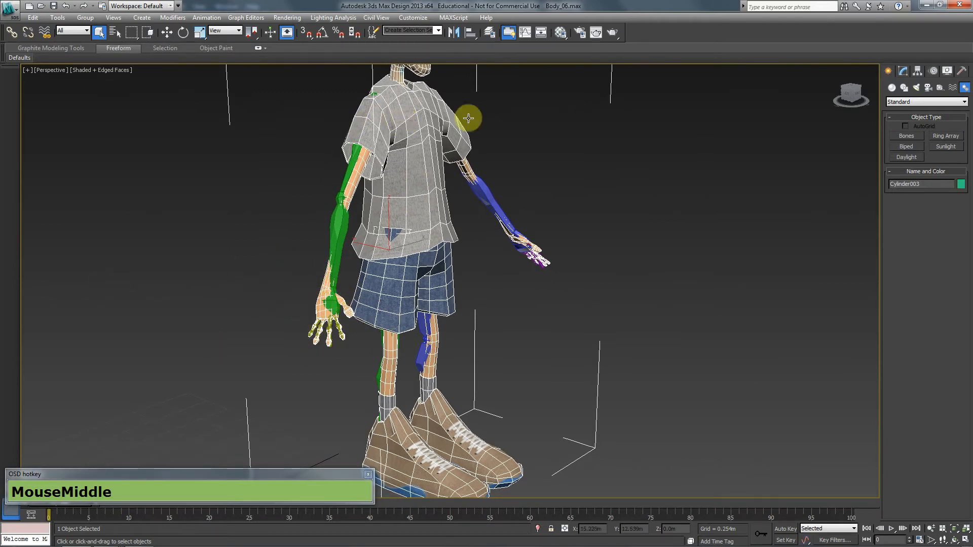
click(487, 303)
scroll(397, 299, up, 8)
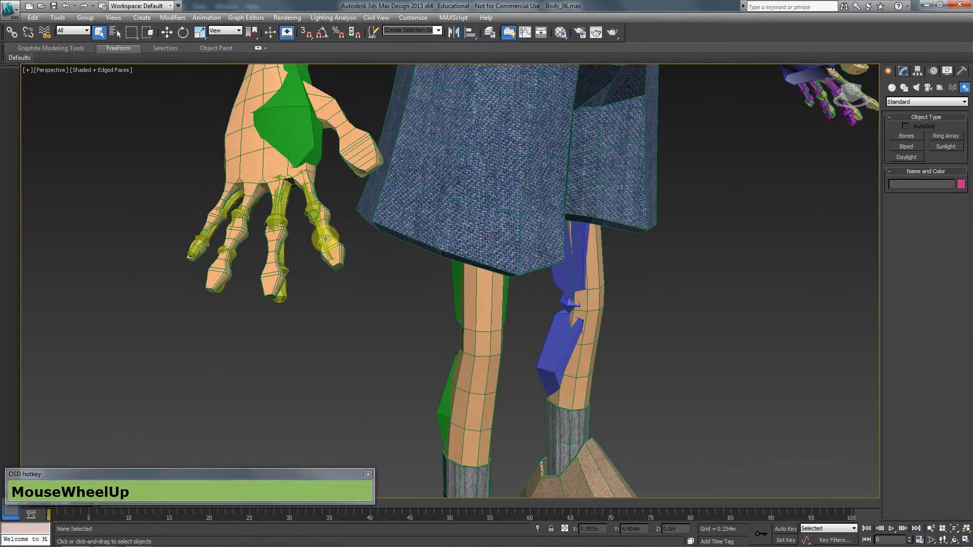
scroll(325, 238, up, 3)
middle_drag(336, 263, 380, 318)
click(313, 221)
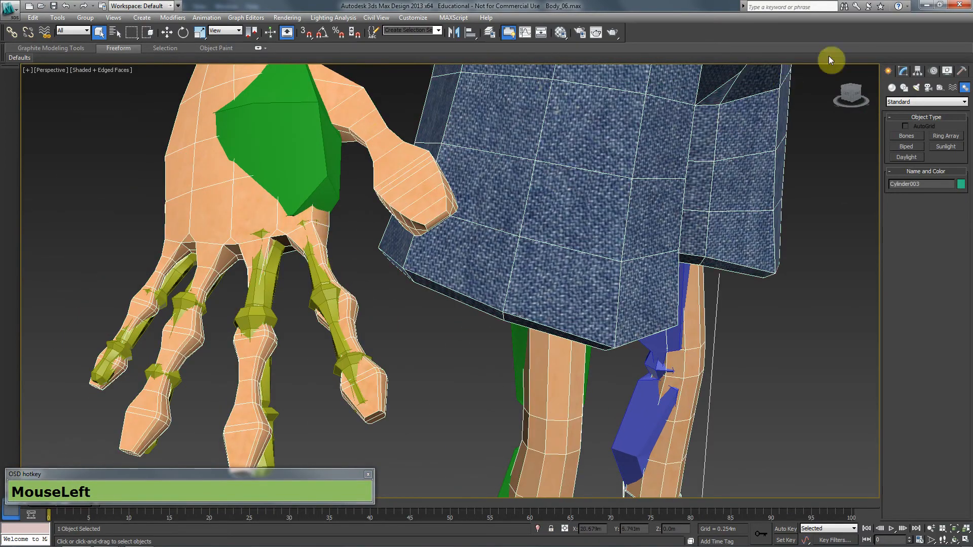
click(906, 74)
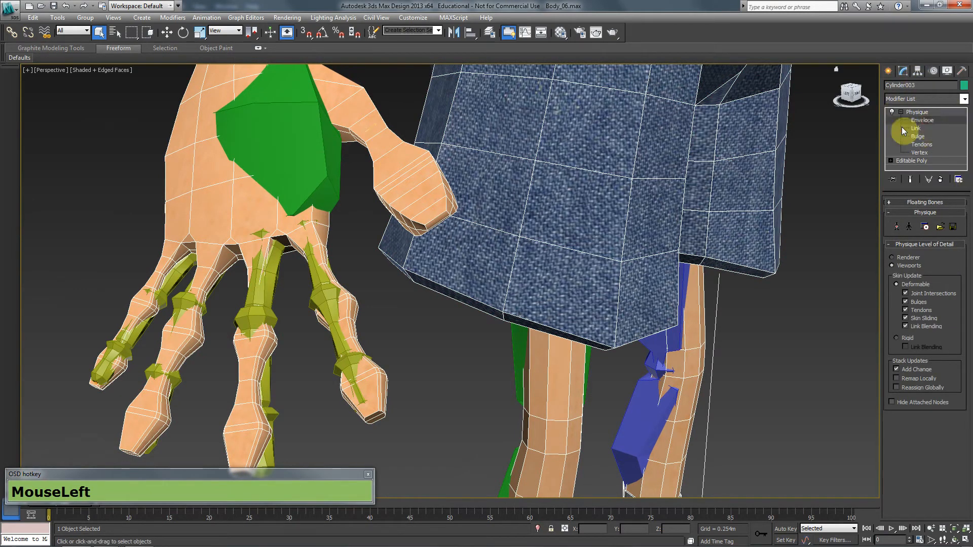
click(921, 120)
click(889, 71)
key(F3)
key(F3)
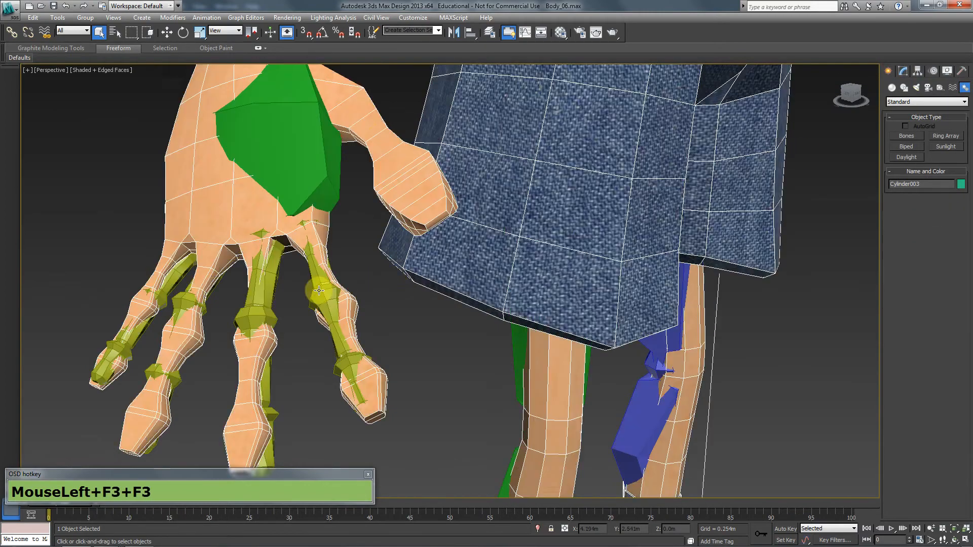
Try bending the right index finger's middle joint to test its skinning, and undo the rotation
click(309, 294)
key(e)
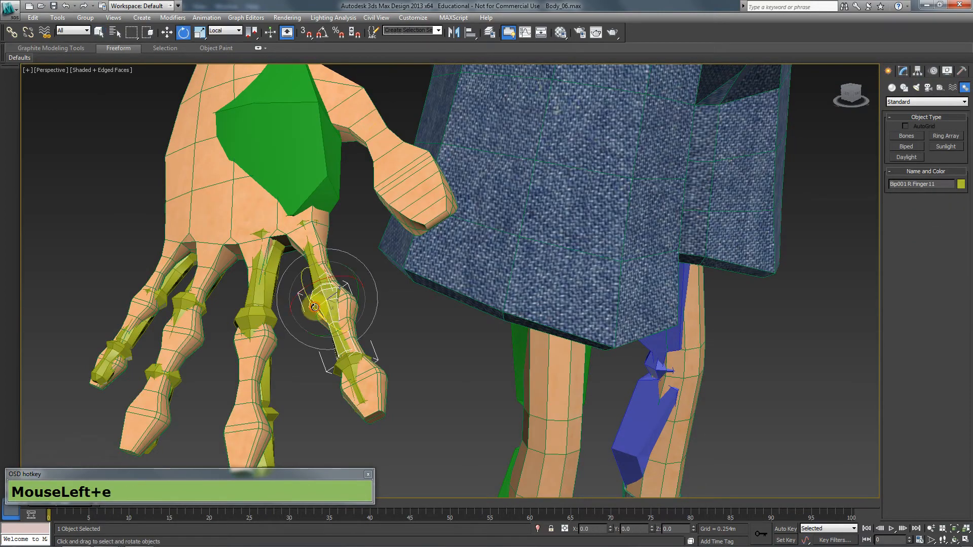
drag(315, 307, 337, 369)
click(388, 362)
key(ctrl+z)
key(ctrl+z)
key(ctrl+z)
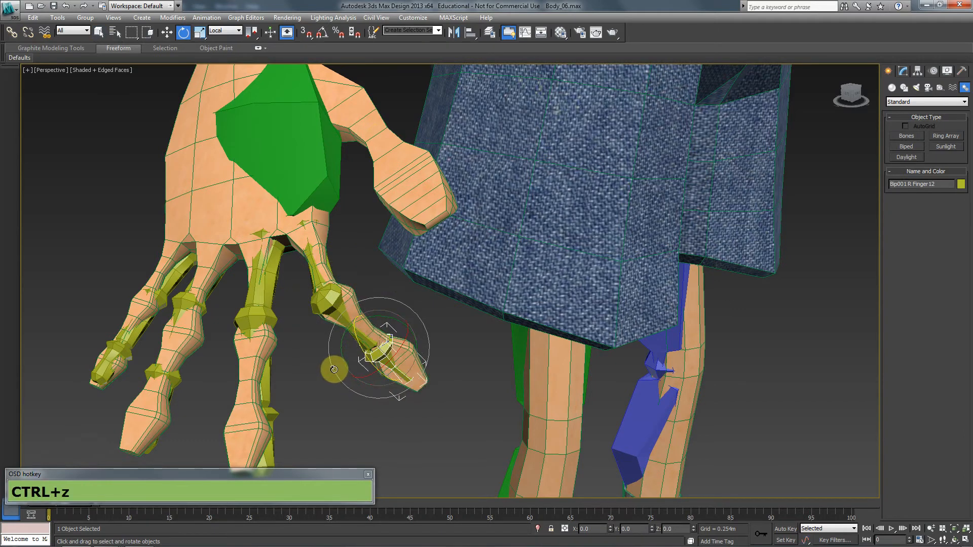
Try bending the right middle finger's middle joint to test its skinning, and undo the rotation
click(277, 350)
drag(276, 350, 277, 384)
middle_drag(276, 384, 356, 228)
key(ctrl+z)
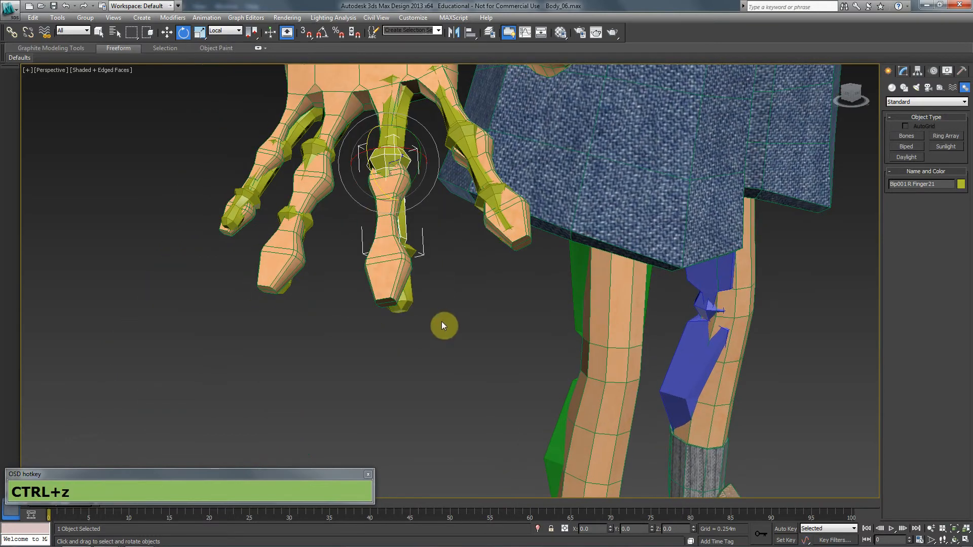
Try bending the right ring finger's middle joint to test its skinning, and undo the rotation
click(307, 155)
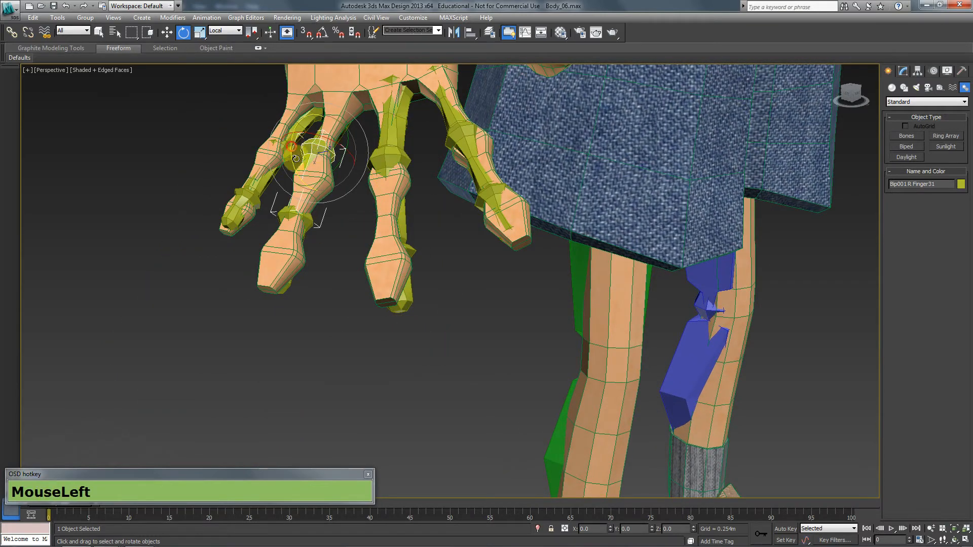
drag(296, 159, 332, 280)
click(329, 229)
key(ctrl+z)
key(ctrl+z)
key(ctrl+z)
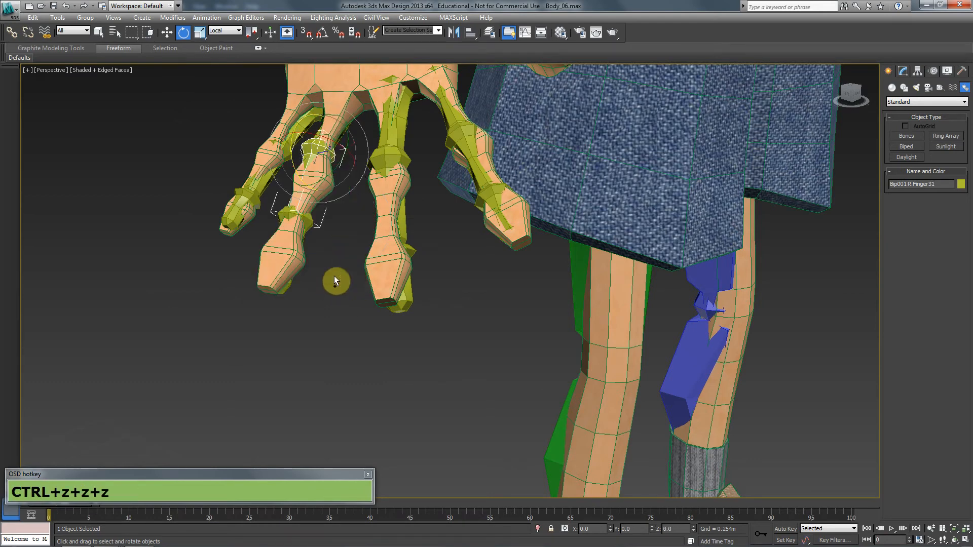
Try swinging the right index finger's base bone sideways toward the middle finger
middle_drag(347, 211, 419, 296)
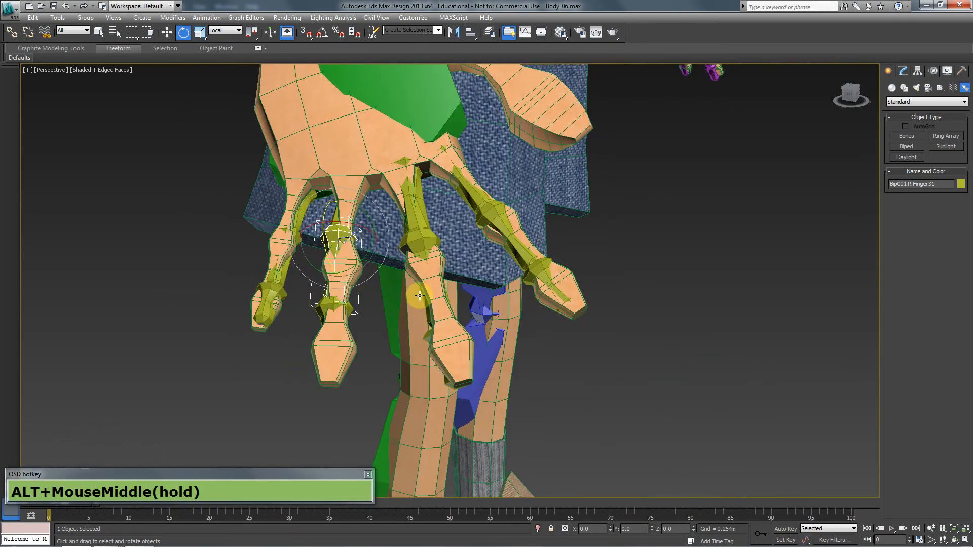
middle_drag(423, 230, 429, 236)
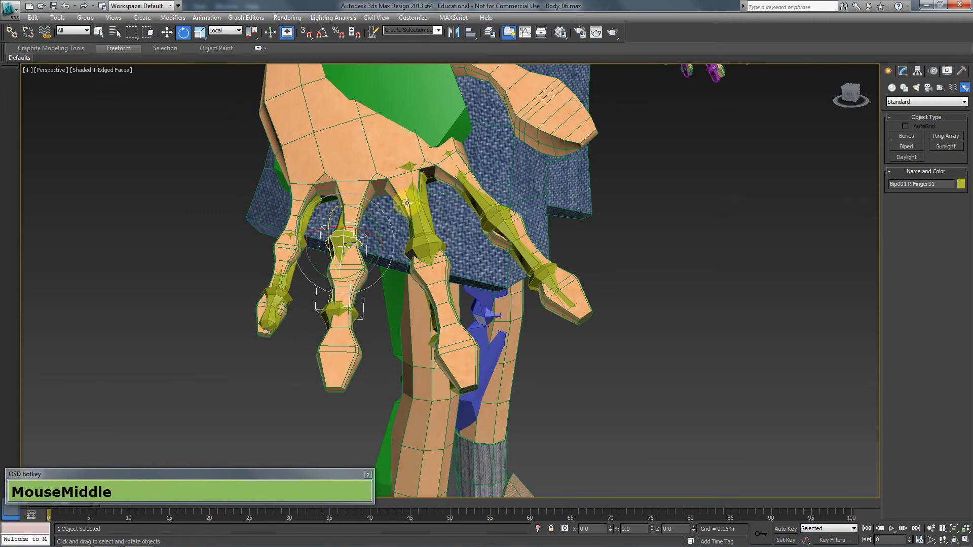
click(467, 189)
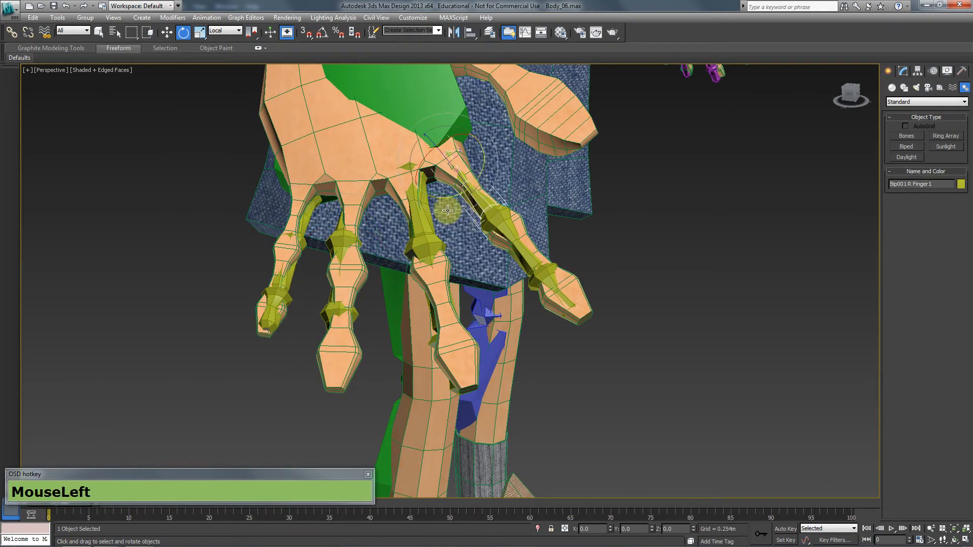
drag(447, 199, 425, 209)
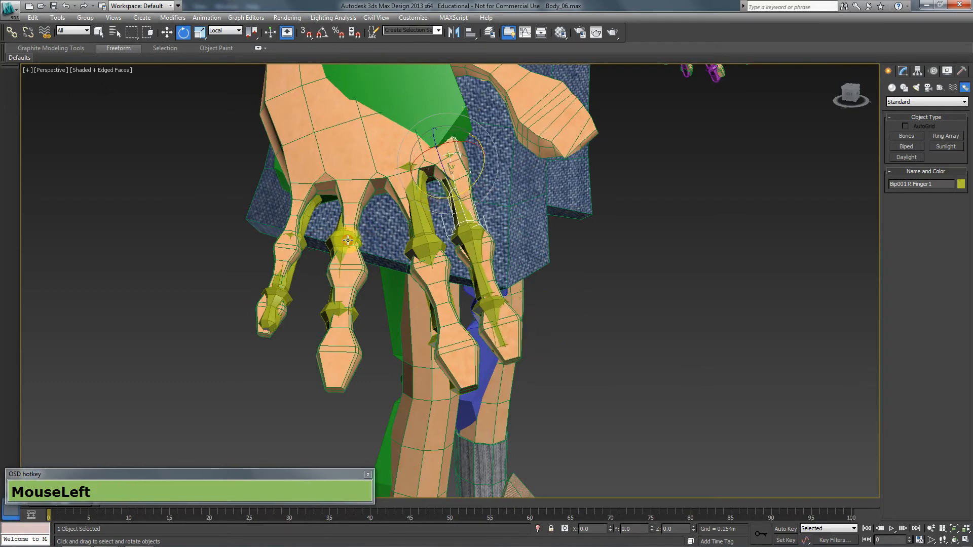
Try rotating the right ring finger's middle and base bones sideways toward the middle finger
click(358, 260)
drag(376, 258, 399, 246)
key(ctrl+z)
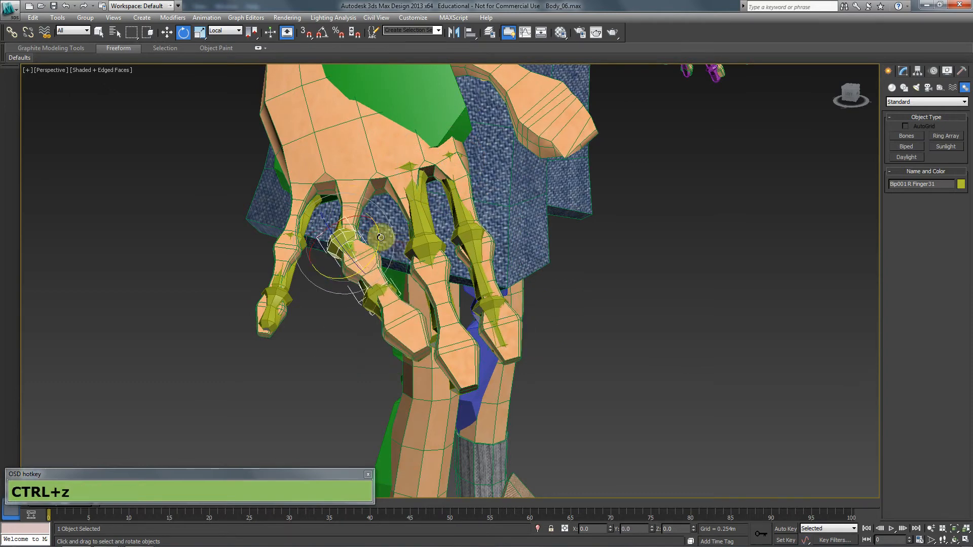
mouse_move(337, 224)
mouse_down()
mouse_move(388, 215)
mouse_move(377, 214)
mouse_move(395, 223)
mouse_up()
click(339, 223)
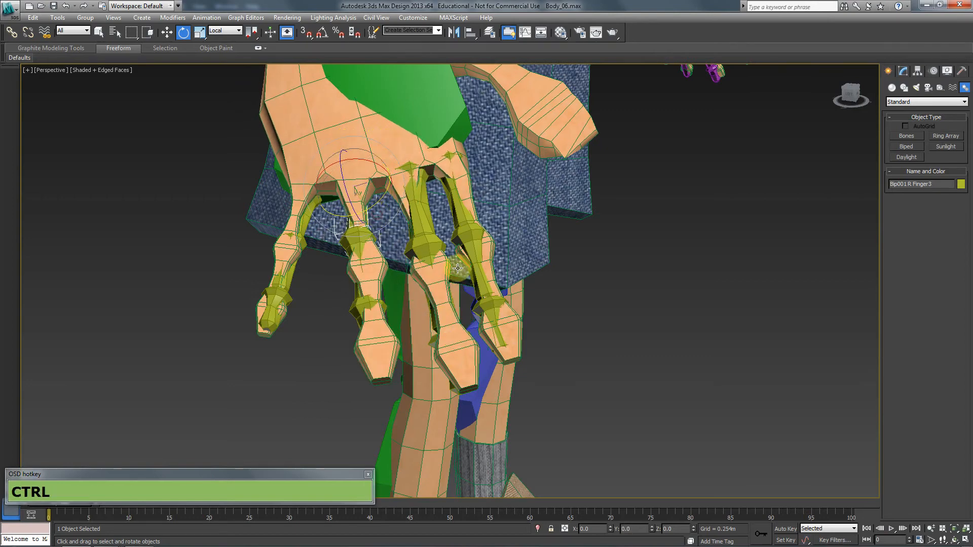
Undo the sideways finger rotations, and try swinging the right index finger's base bone outward before undoing that too
key(ctrl+z)
key(ctrl+z)
key(ctrl+z)
key(ctrl+z)
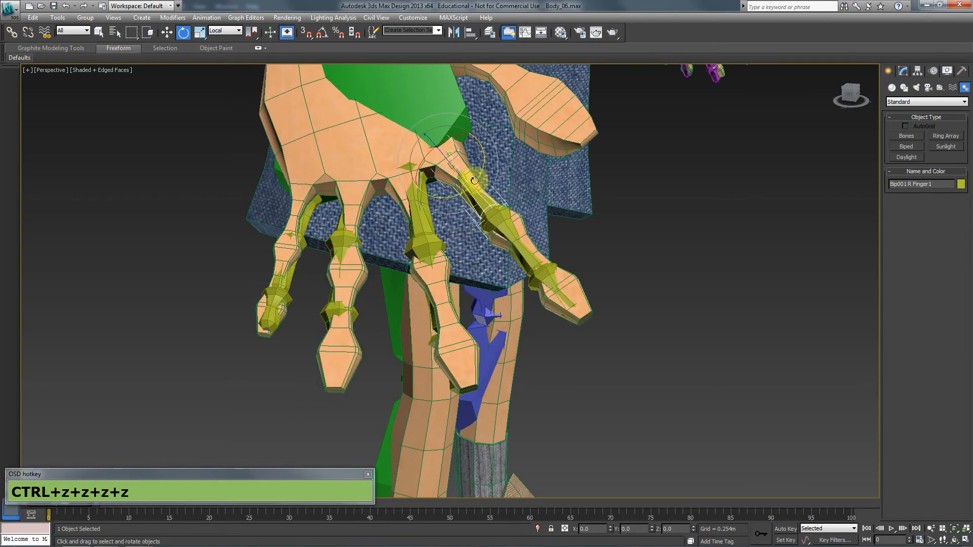
drag(479, 179, 553, 124)
key(ctrl+z)
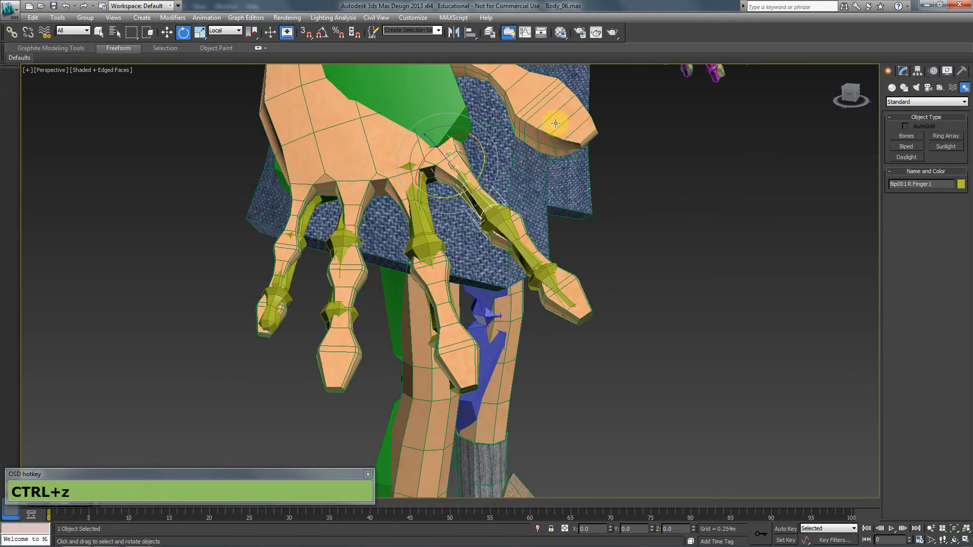
Reopen the character mesh's Physique envelopes for editing and select the links along the right index finger
click(904, 72)
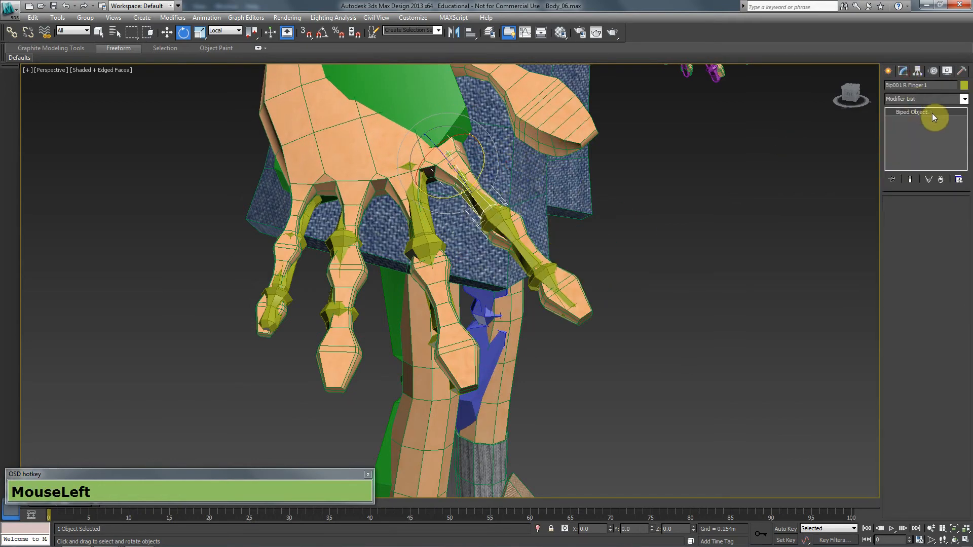
click(404, 150)
click(922, 120)
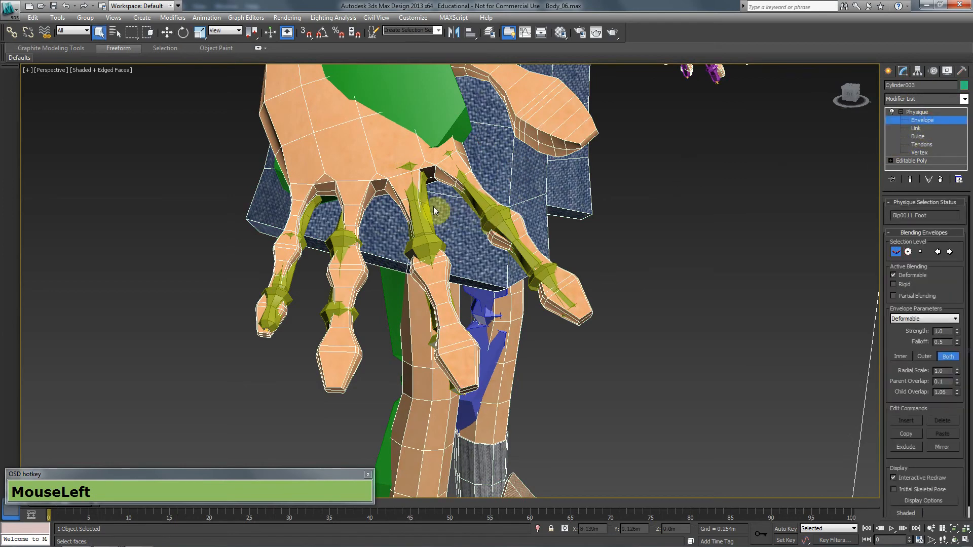
click(472, 190)
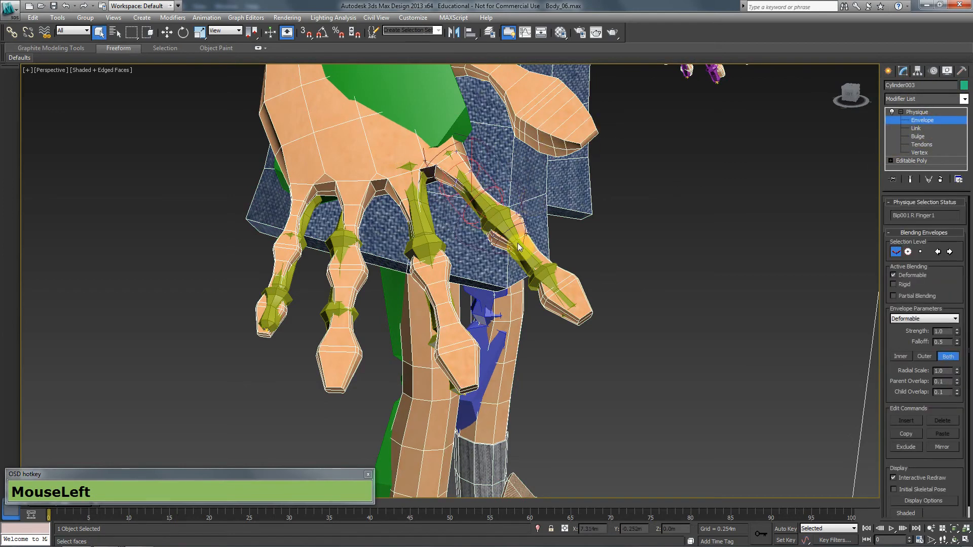
click(528, 254)
click(556, 293)
Examine the Physique envelopes of the right index finger's links, from the base to the fingertip
middle_drag(489, 253, 432, 327)
click(432, 328)
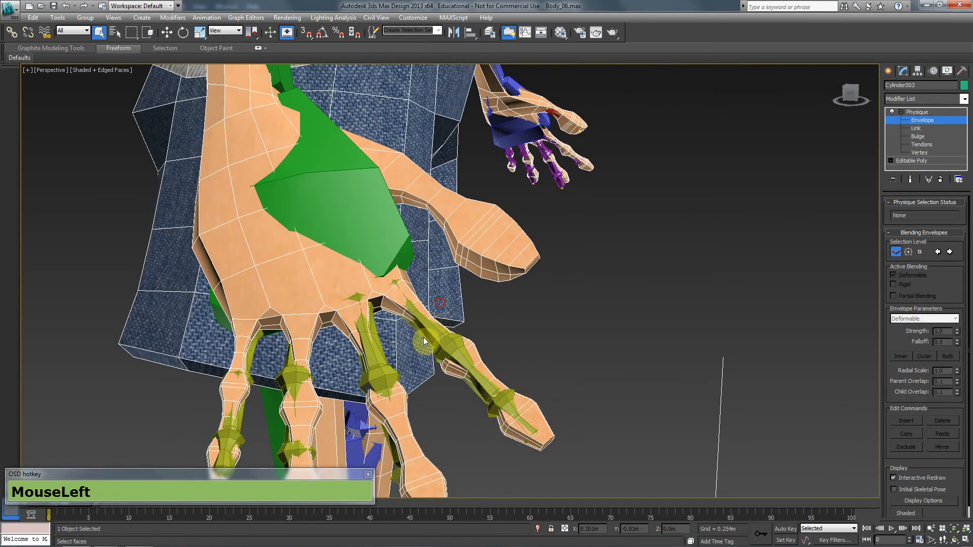
click(424, 337)
drag(504, 347, 489, 389)
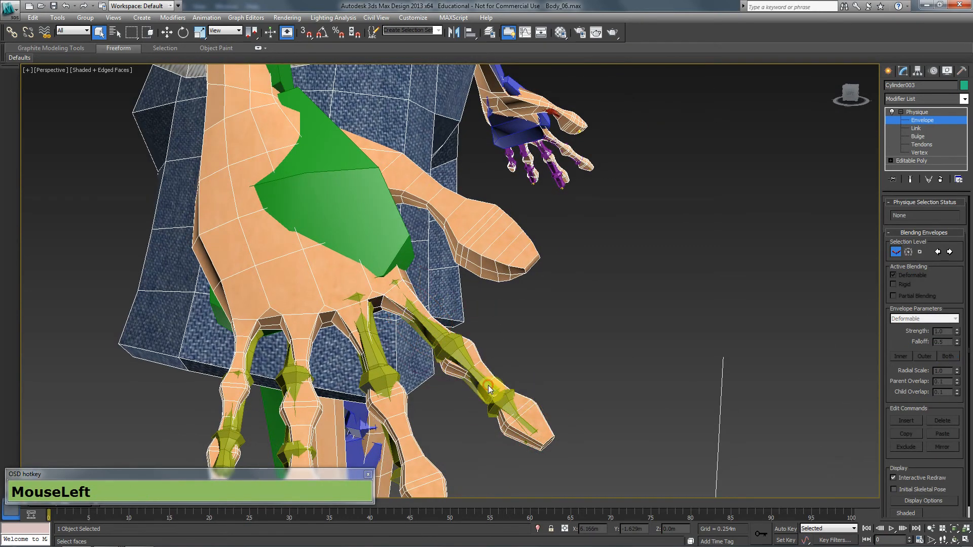
click(477, 381)
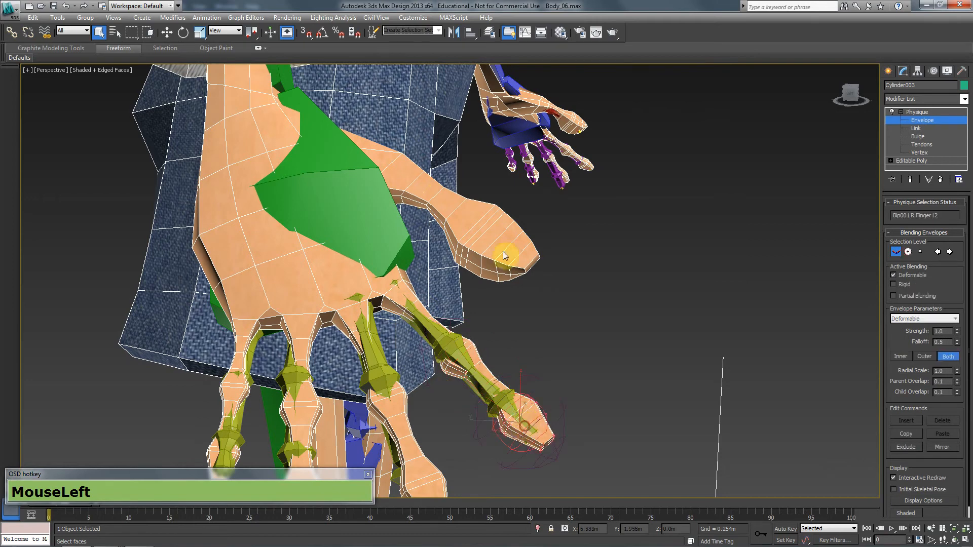
Raise the radial scale and strength of the right thumb tip link's envelope, and leave envelope editing with nothing selected
drag(510, 213, 473, 275)
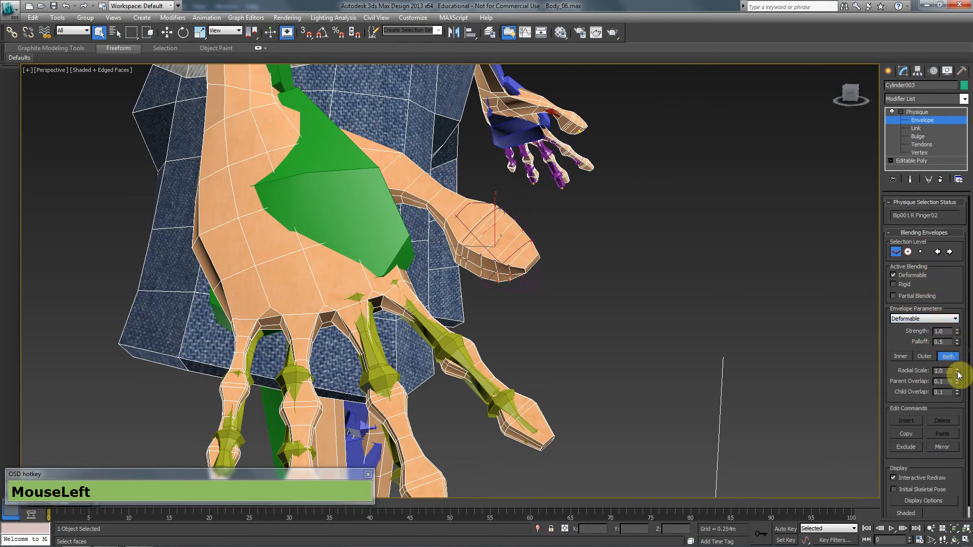
drag(958, 375, 968, 284)
drag(957, 332, 859, 298)
click(887, 70)
click(732, 321)
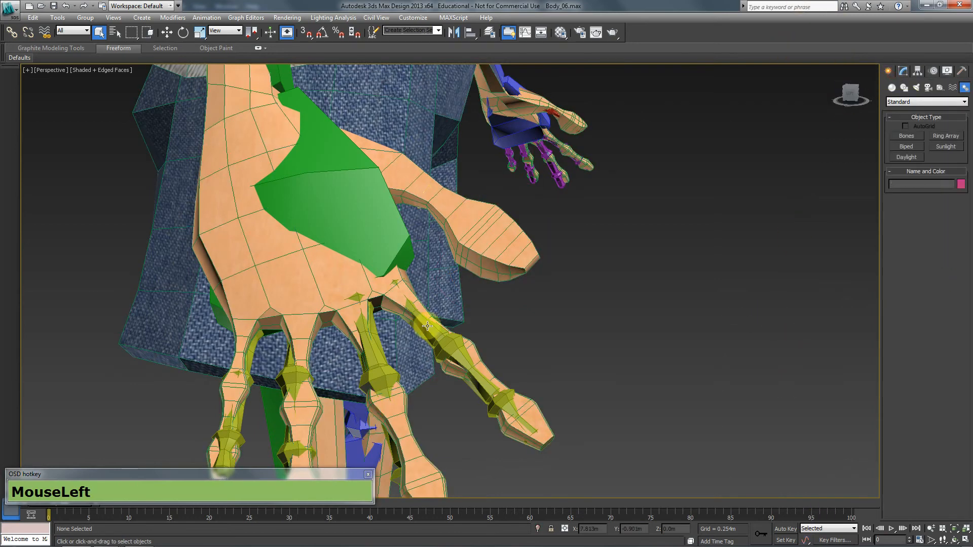
Try rotating the right index finger's base bone about different axes, undoing each test rotation
click(427, 326)
key(e)
mouse_move(405, 324)
mouse_down()
mouse_move(385, 330)
mouse_move(424, 319)
mouse_move(390, 332)
mouse_move(406, 326)
mouse_up()
key(ctrl+z)
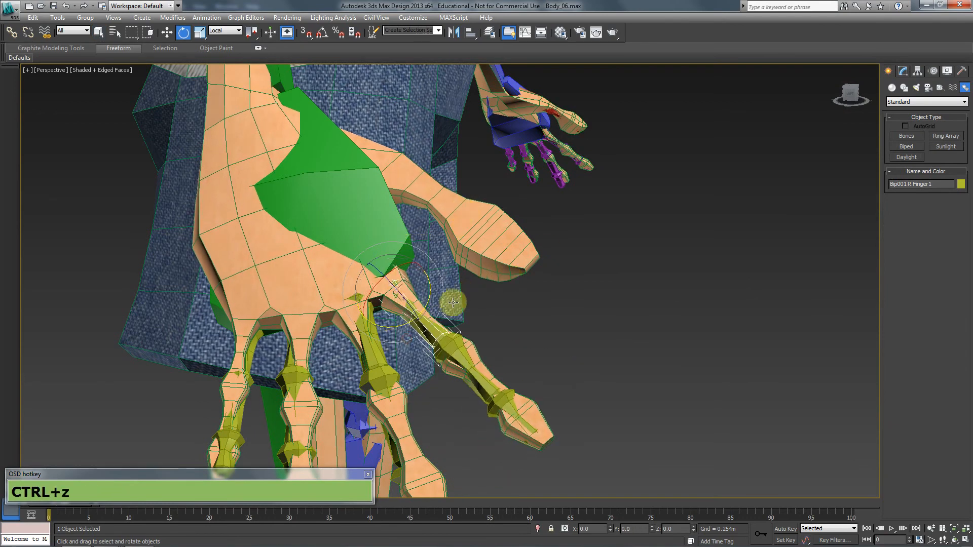
drag(406, 241, 431, 221)
key(ctrl+z)
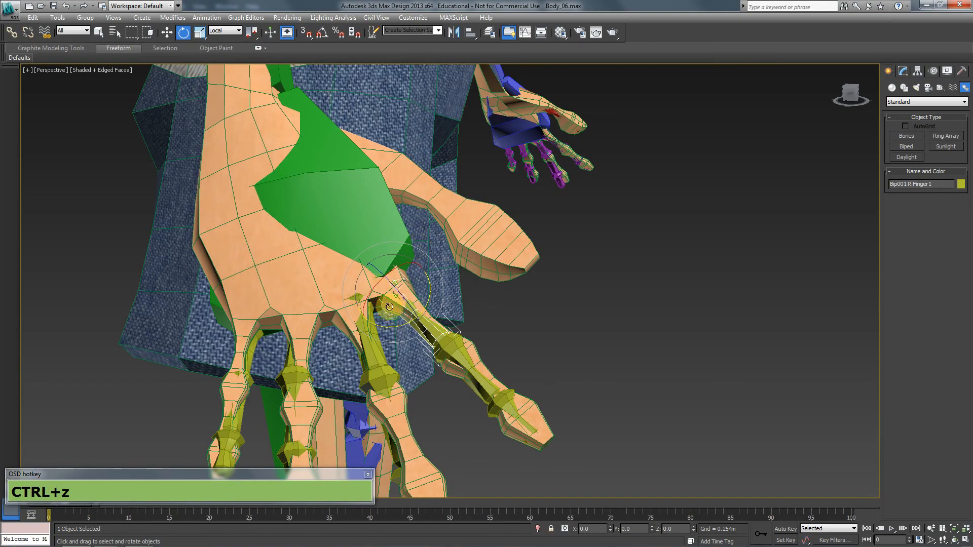
Deselect everything and turn off the edged-faces display with the whole character in view
alt+middle_drag(463, 294, 391, 289)
scroll(416, 288, down, 3)
scroll(678, 291, down, 5)
middle_drag(603, 324, 488, 360)
alt+middle_drag(488, 360, 569, 343)
click(610, 166)
scroll(545, 271, down, 2)
middle_drag(545, 271, 653, 200)
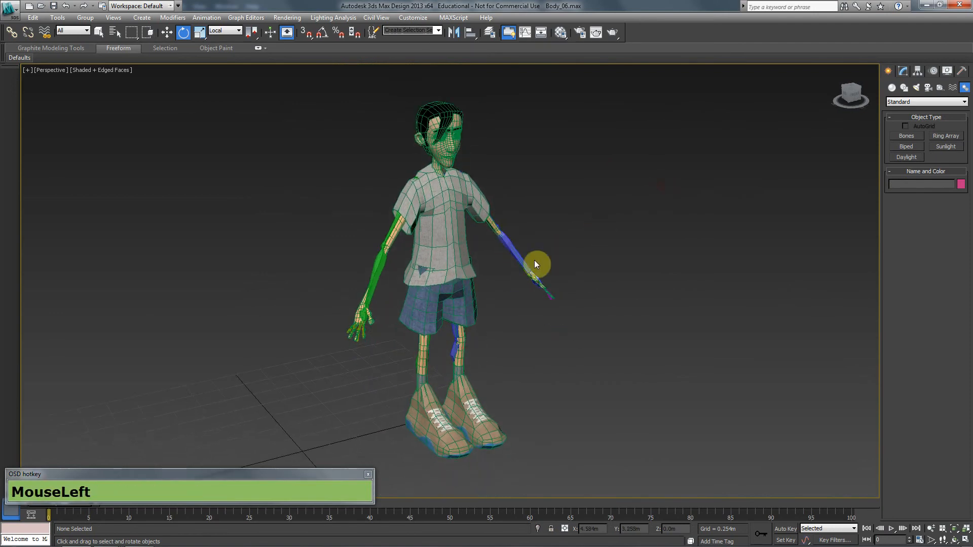
key(F4)
click(608, 213)
middle_drag(504, 326, 470, 289)
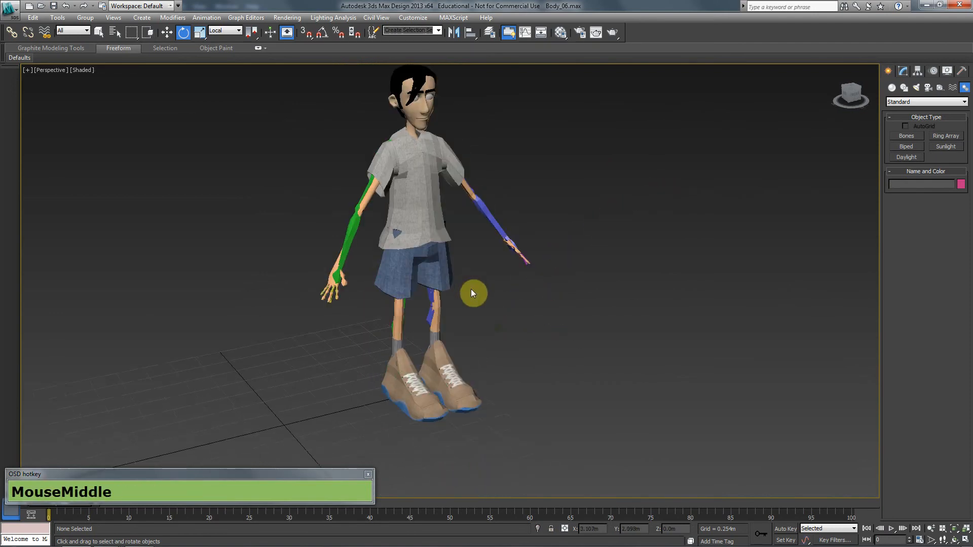
Add a MeshSmooth modifier above Physique on the character's body mesh and deselect it to inspect the smoothed surface
click(430, 191)
click(905, 72)
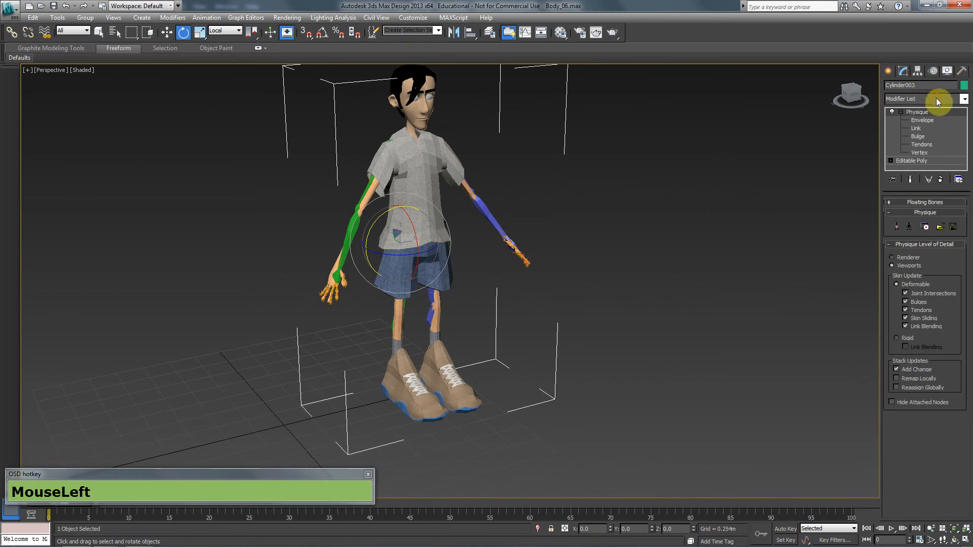
click(936, 99)
text(meshs)
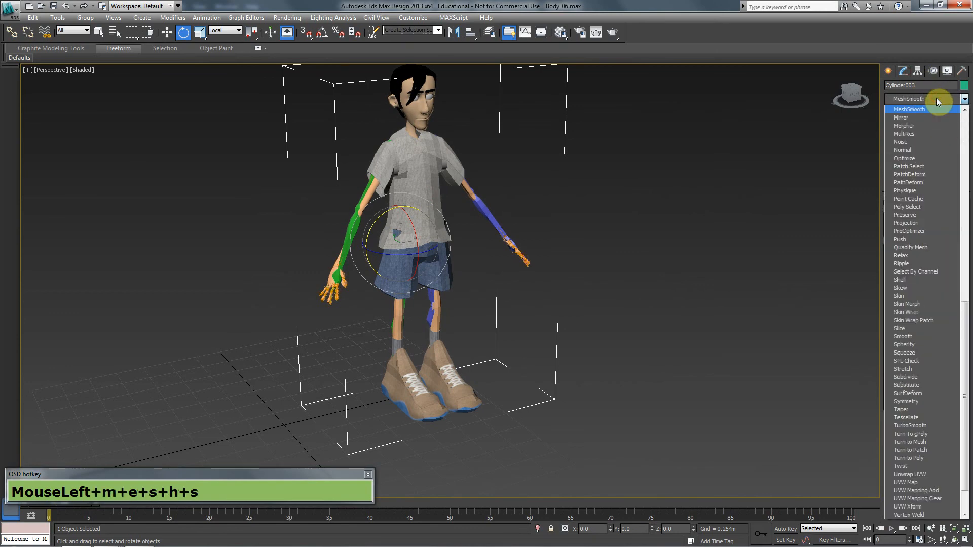
key(Return)
click(771, 163)
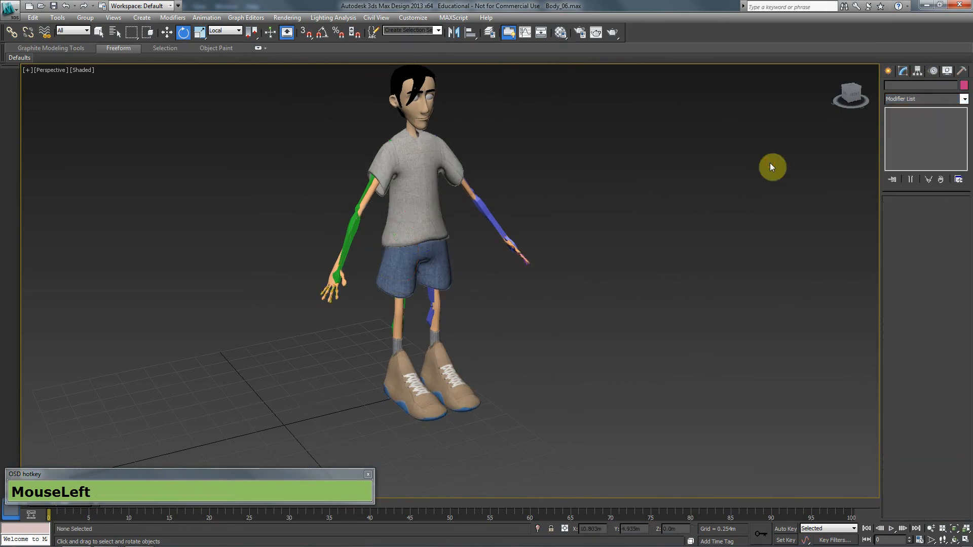
alt+middle_drag(588, 260, 464, 315)
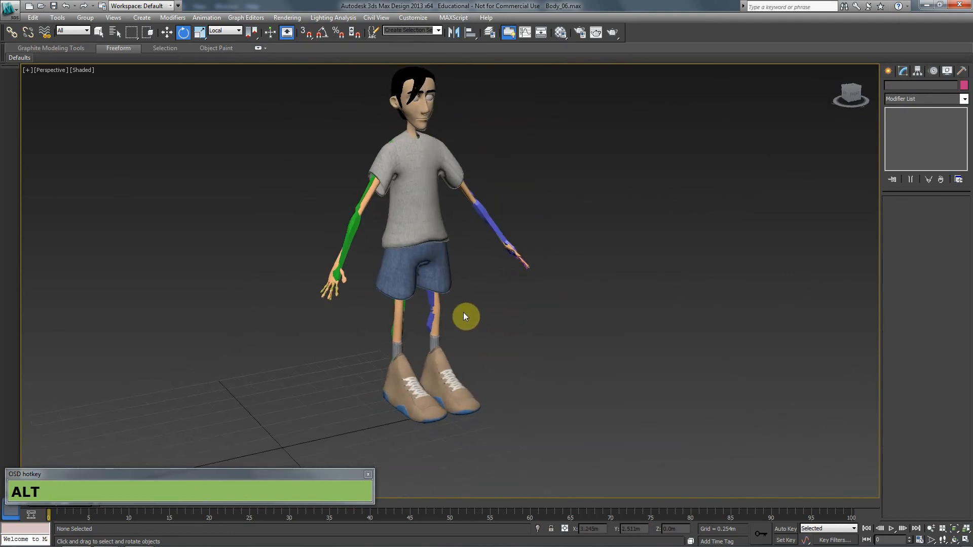